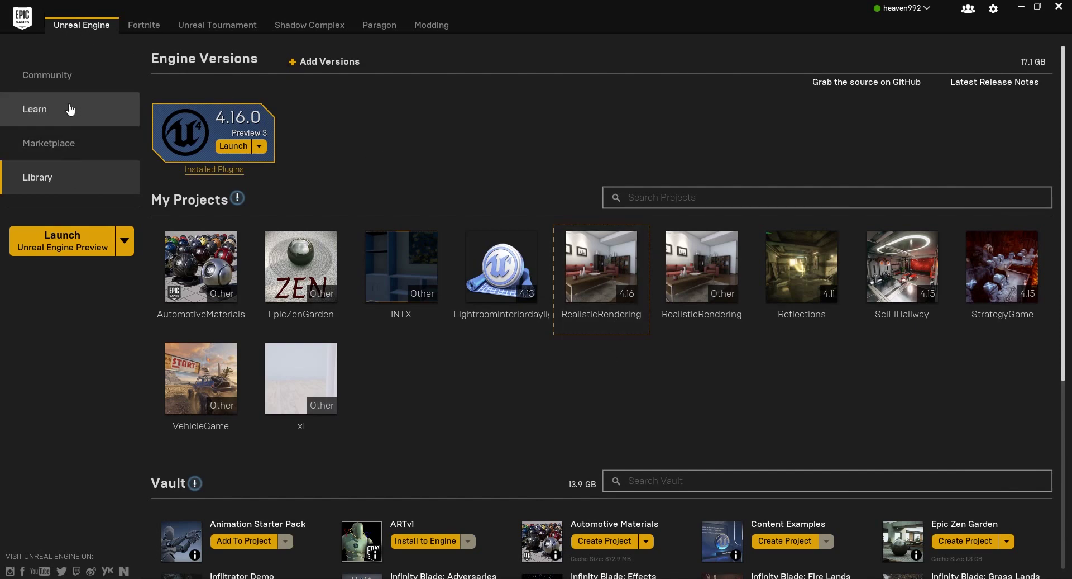
- In the launcher library, select the RealisticRendering 4.16 project tile and double-click it to open it
left_click(50, 188)
left_click(598, 305)
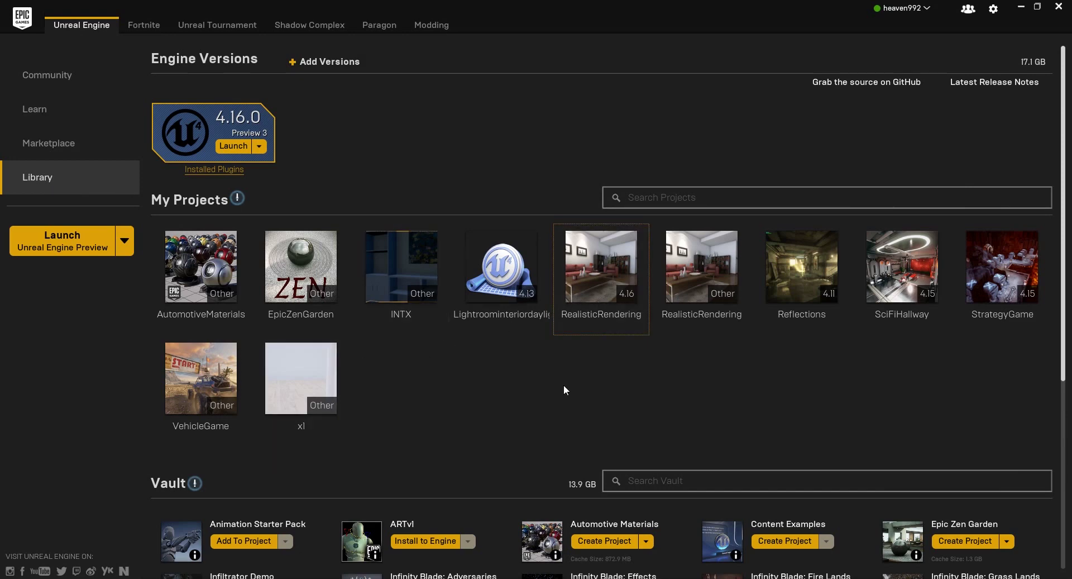
left_click(591, 310)
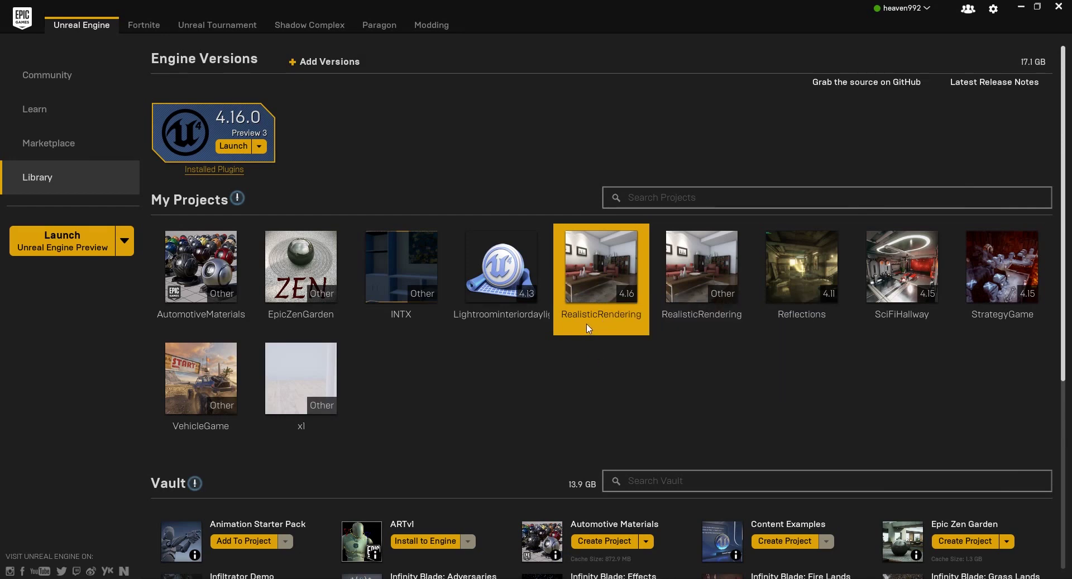
double_click(592, 306)
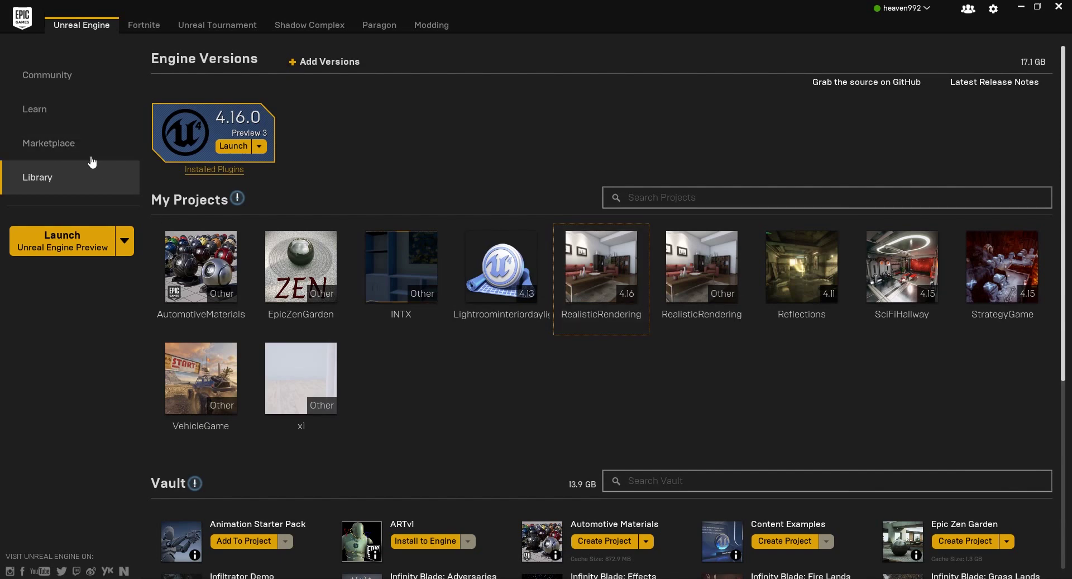
left_click(610, 293)
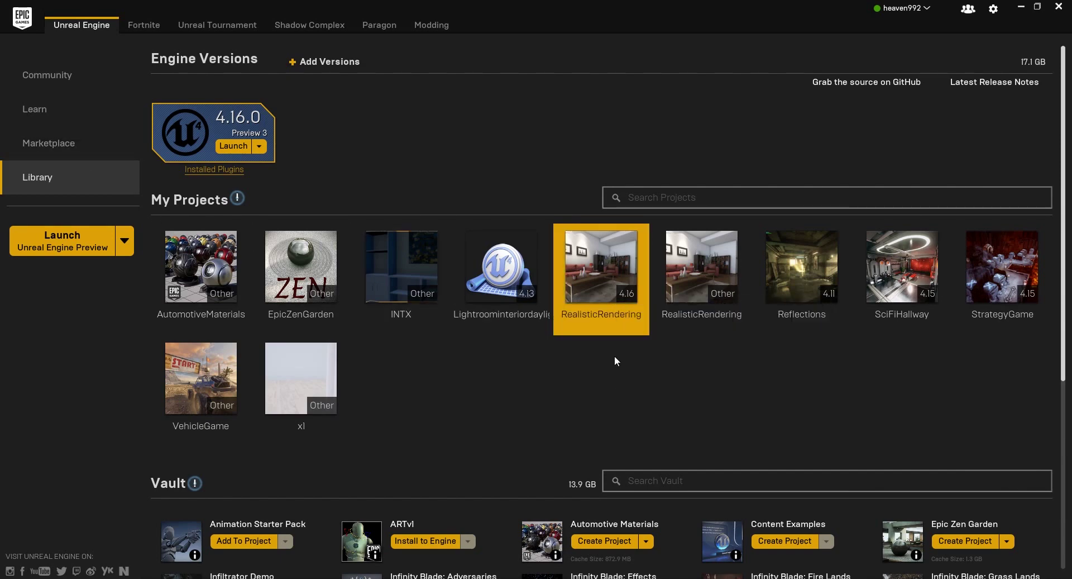
left_click(599, 298)
- Open the RealisticRendering 4.16 project and look around the Room level
double_click(596, 304)
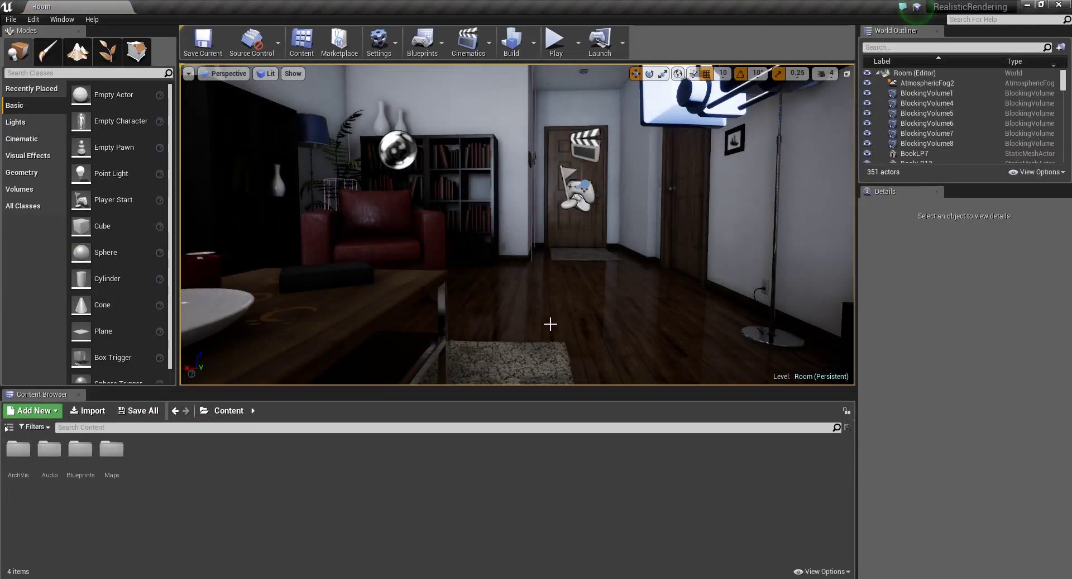
left_click_drag(551, 296, 544, 347)
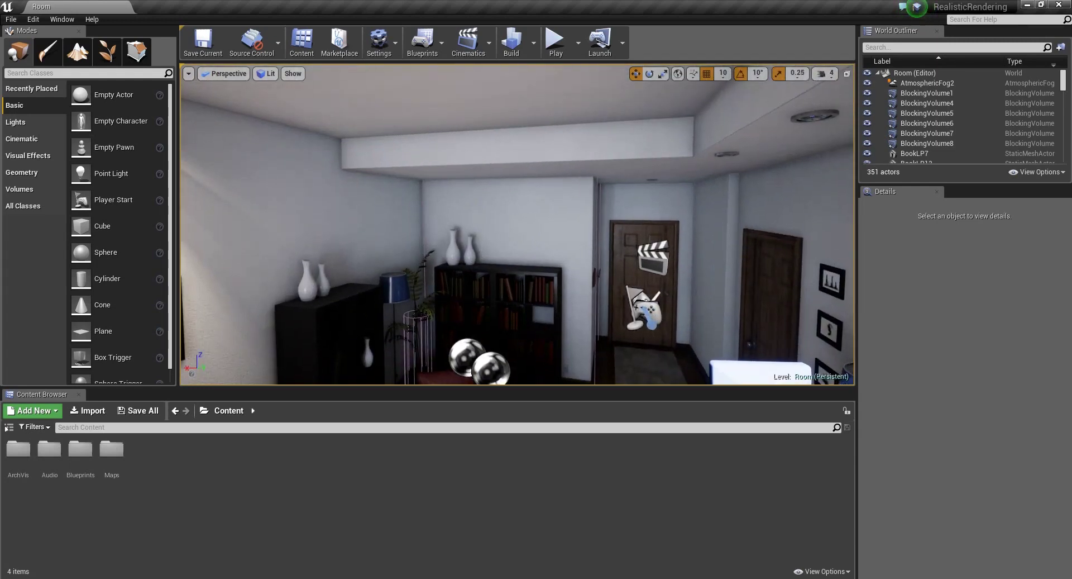
left_click(401, 96)
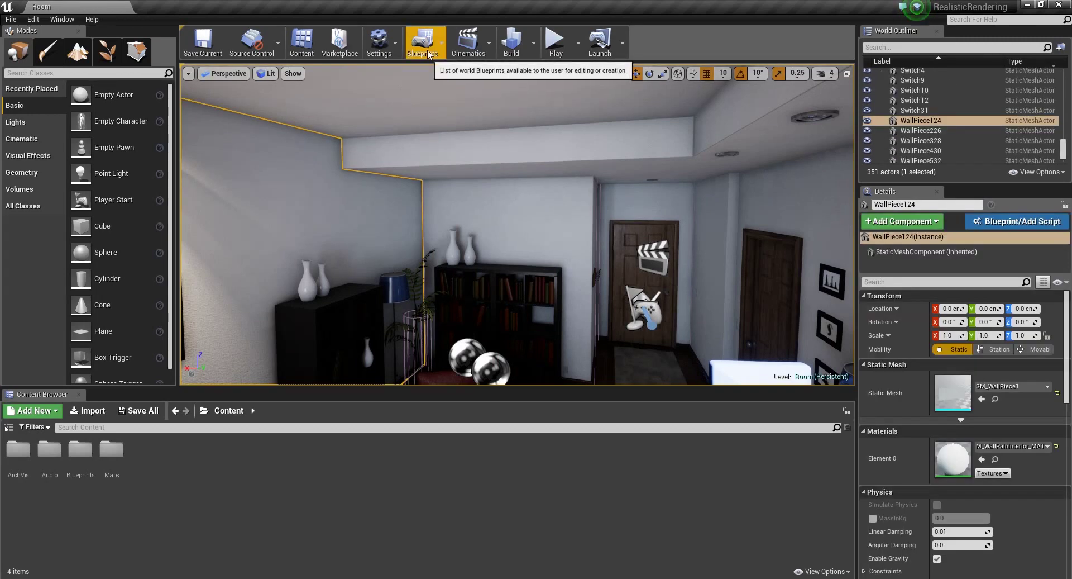
- From the Blueprints menu, set the World Override GameMode to GameModeBase
left_click(429, 53)
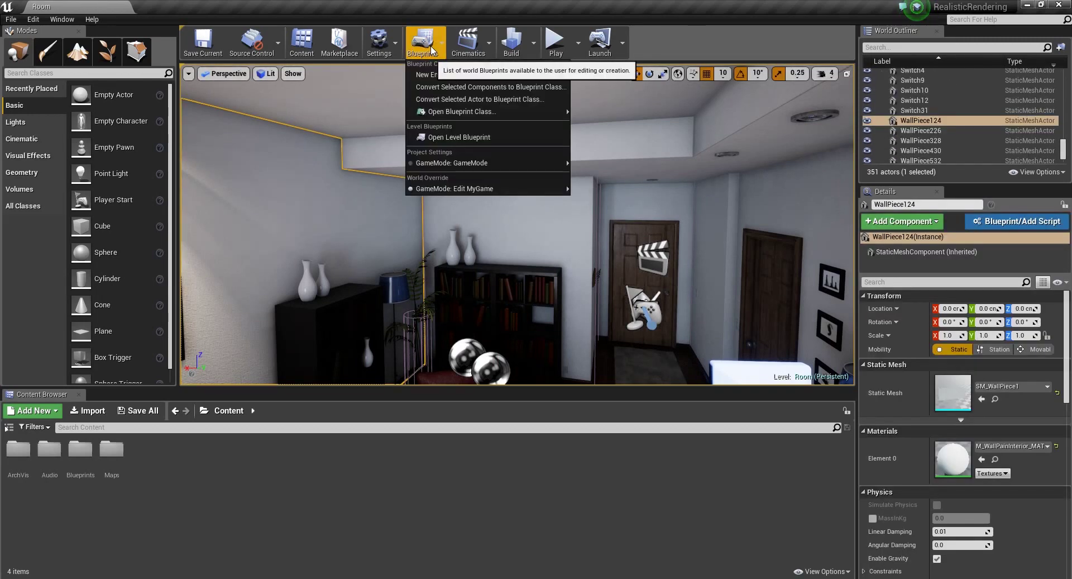
left_click(455, 162)
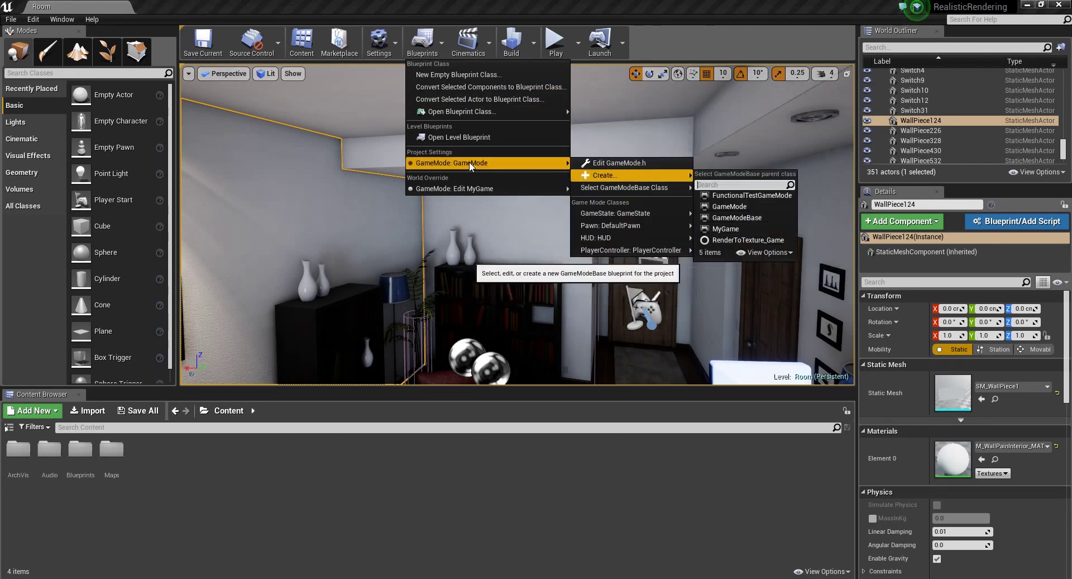
mouse_move(615, 187)
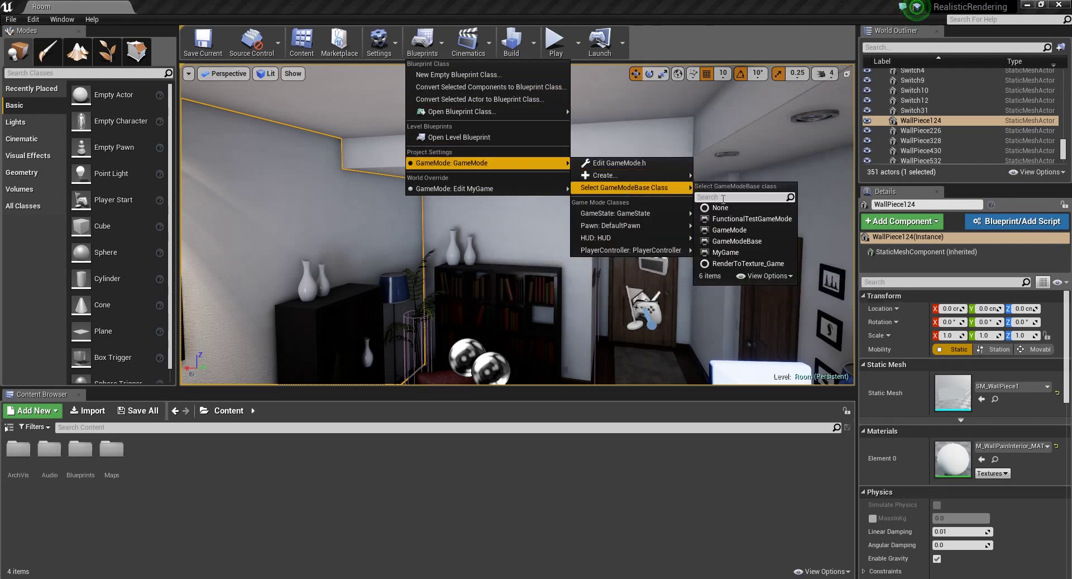
left_click(728, 230)
left_click(431, 54)
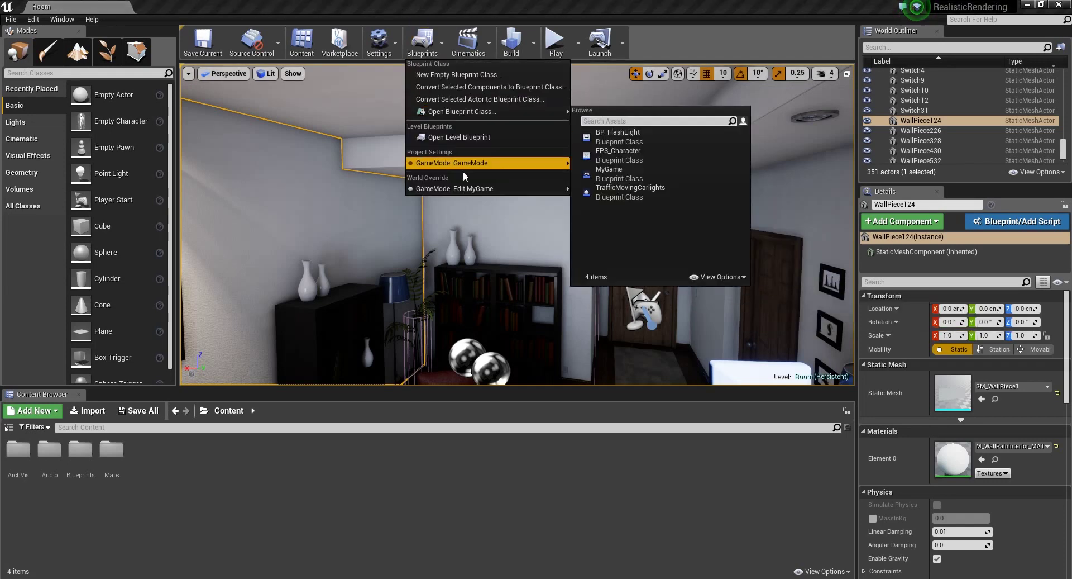
mouse_move(486, 189)
mouse_move(625, 213)
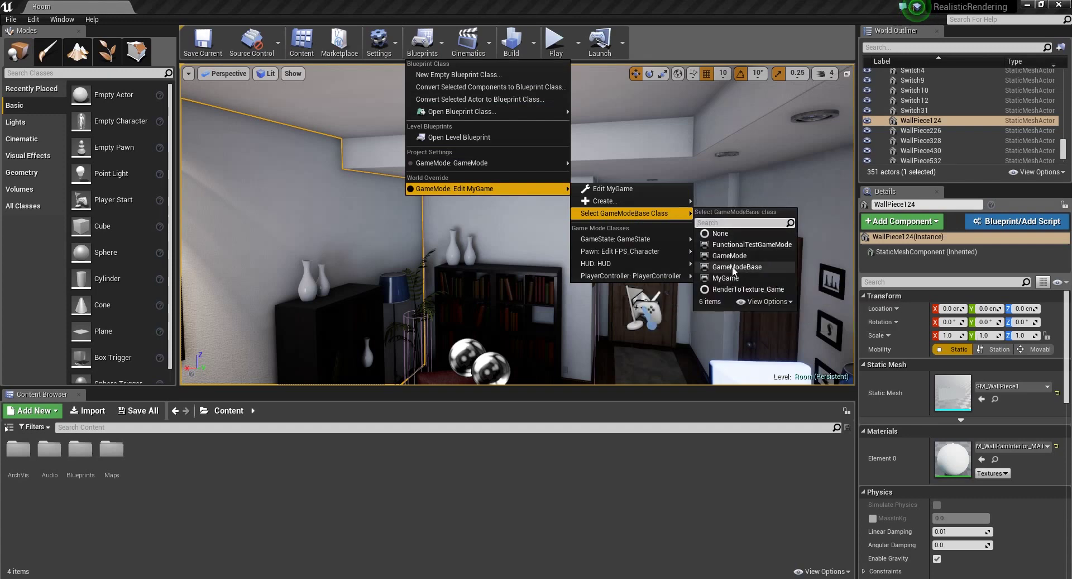
left_click(735, 257)
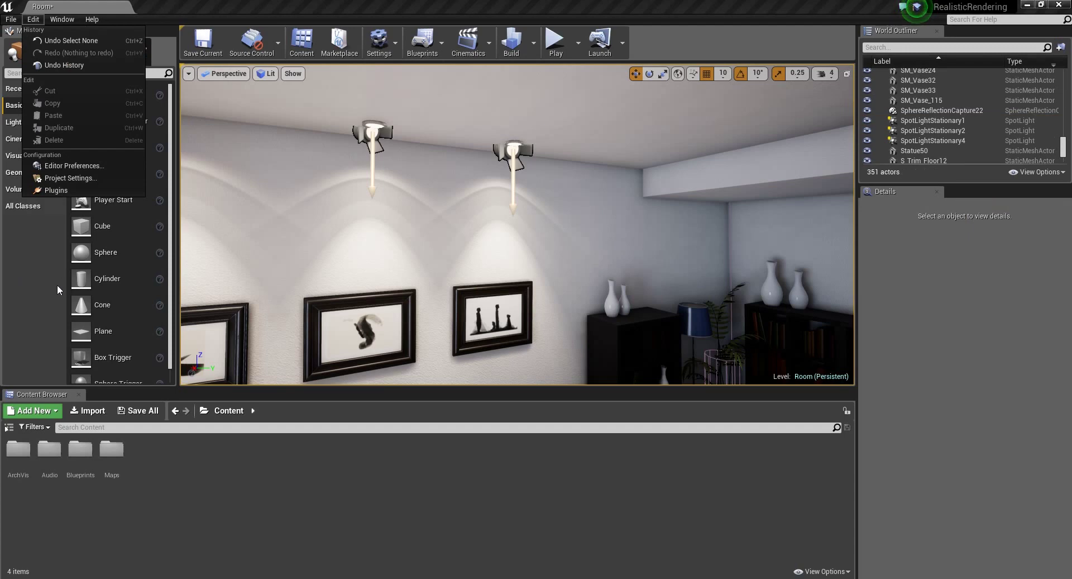
- Search the Plugins manager for 'anse' and enable the Nvidia Ansel Photography Plugin
left_click(62, 19)
mouse_move(32, 23)
left_click(57, 191)
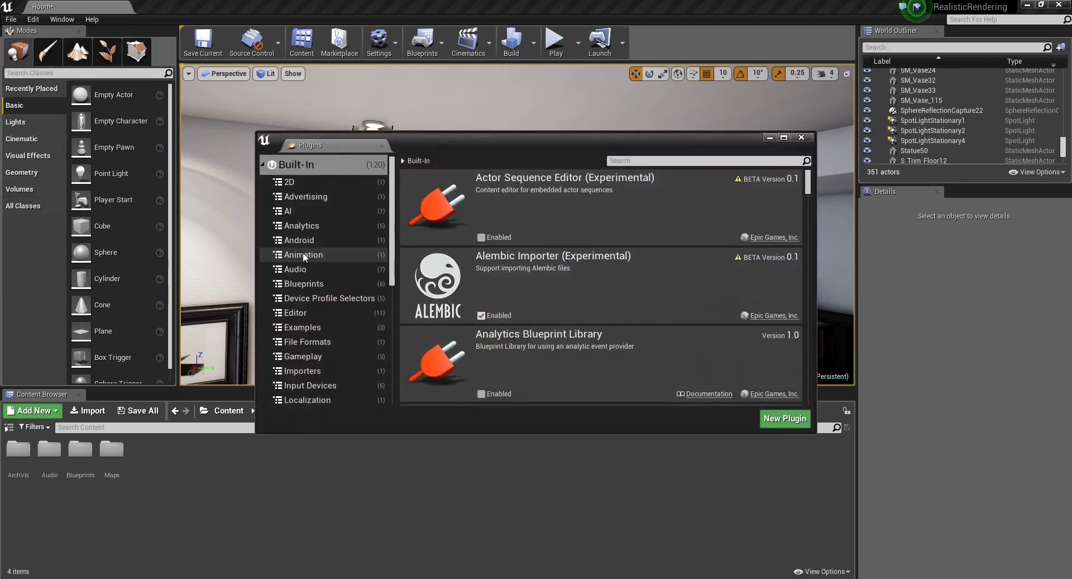
left_click(652, 161)
type("ansel")
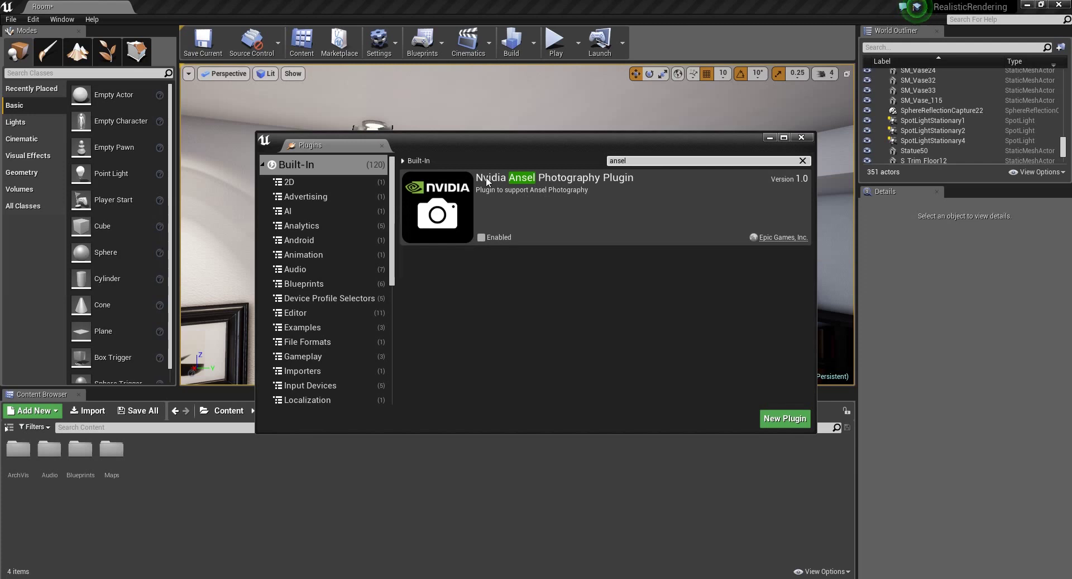
left_click(482, 237)
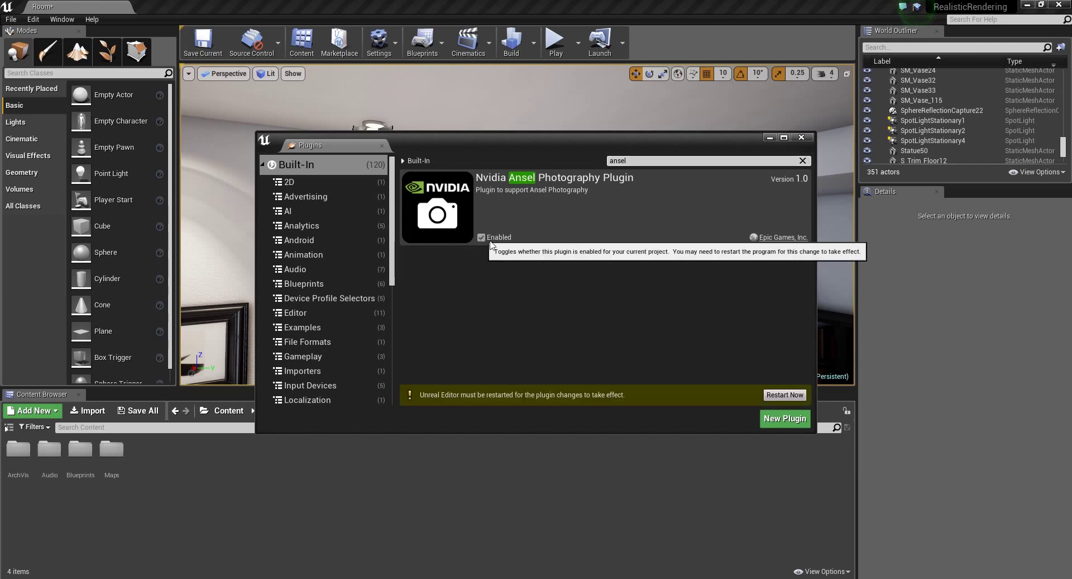
- Restart the editor after saving the Room map, then minimize the editor and launcher
left_click(780, 398)
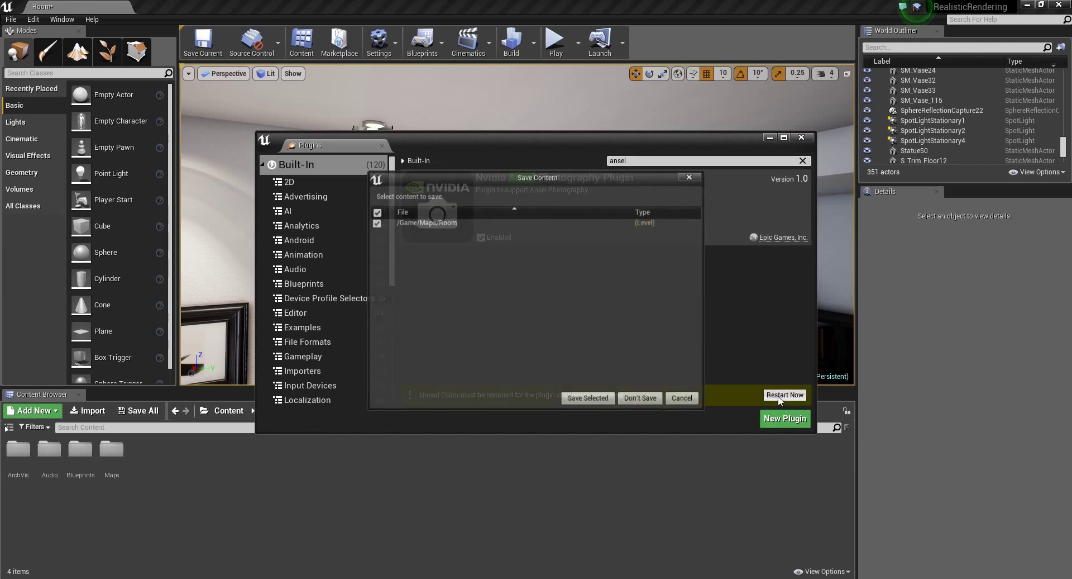
left_click(602, 399)
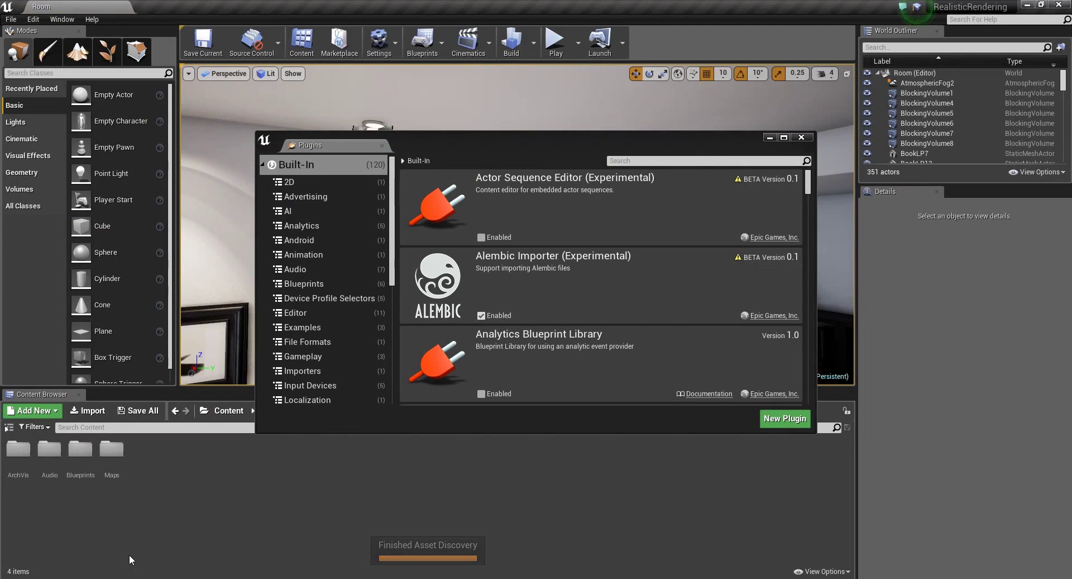
left_click(802, 137)
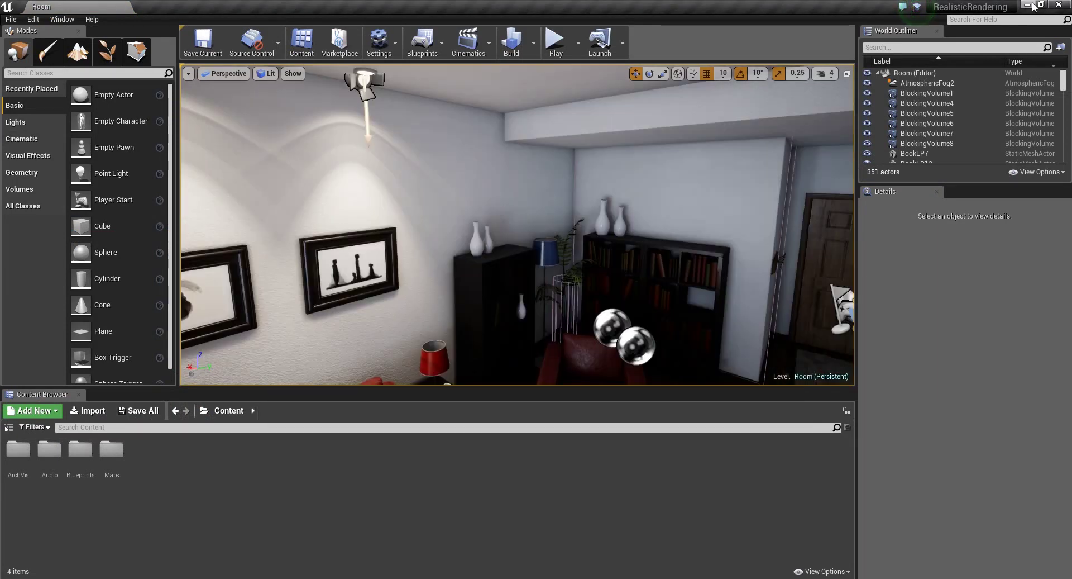
left_click(1028, 5)
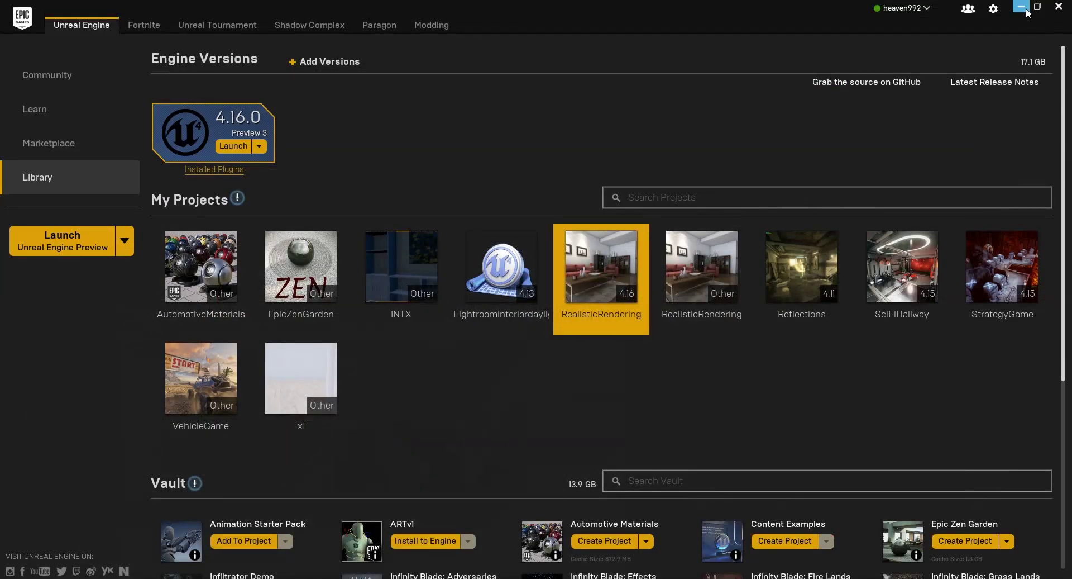
left_click(1021, 7)
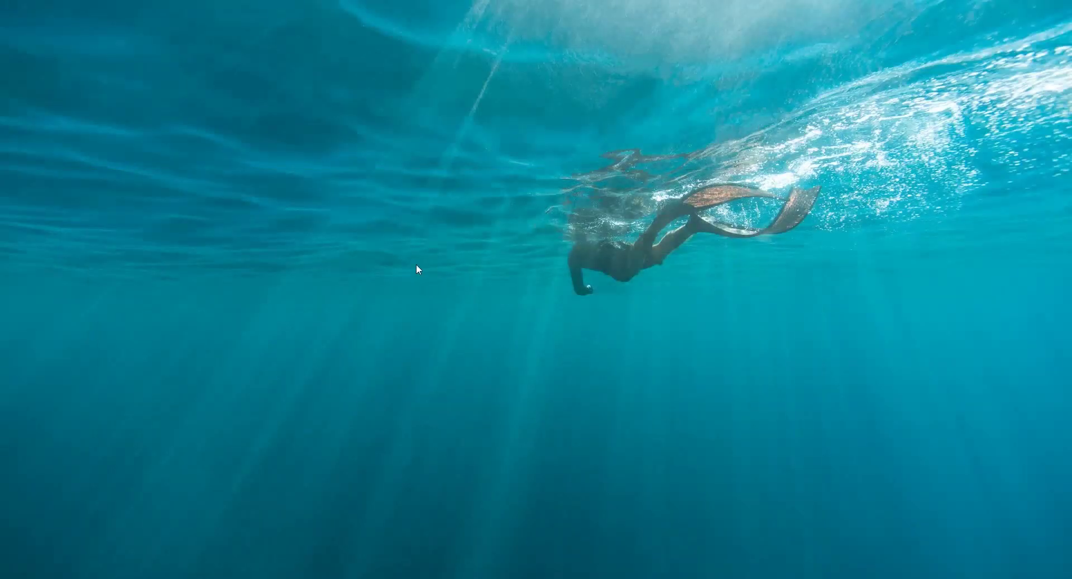
- Browse to C:\Program Files\NVIDIA Corporation\Ansel\Tools and launch NvCameraConfiguration
key("super+e")
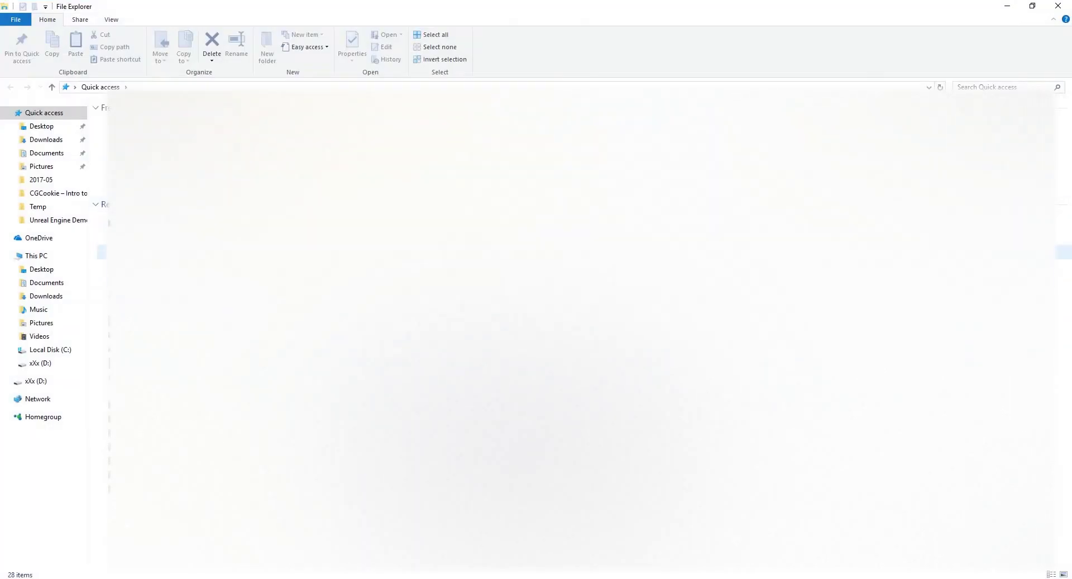
left_click(66, 354)
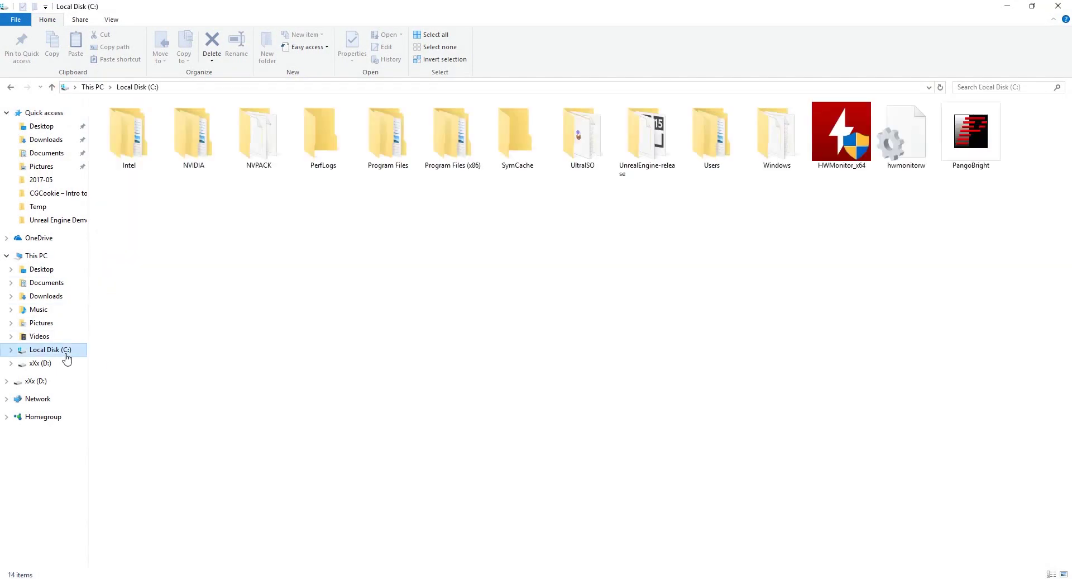
double_click(388, 165)
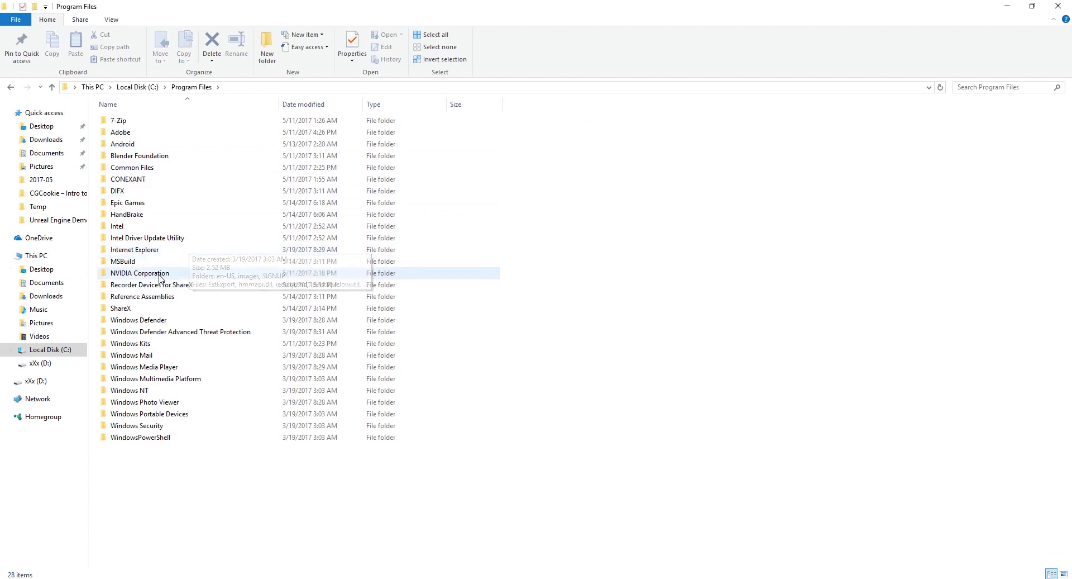
left_click(156, 278)
double_click(134, 279)
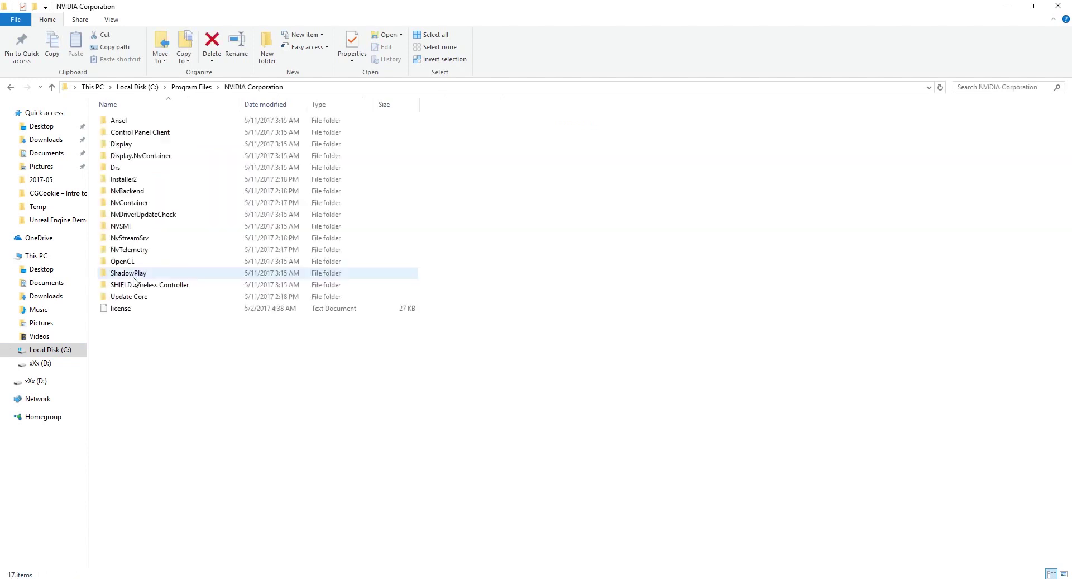
left_click(124, 120)
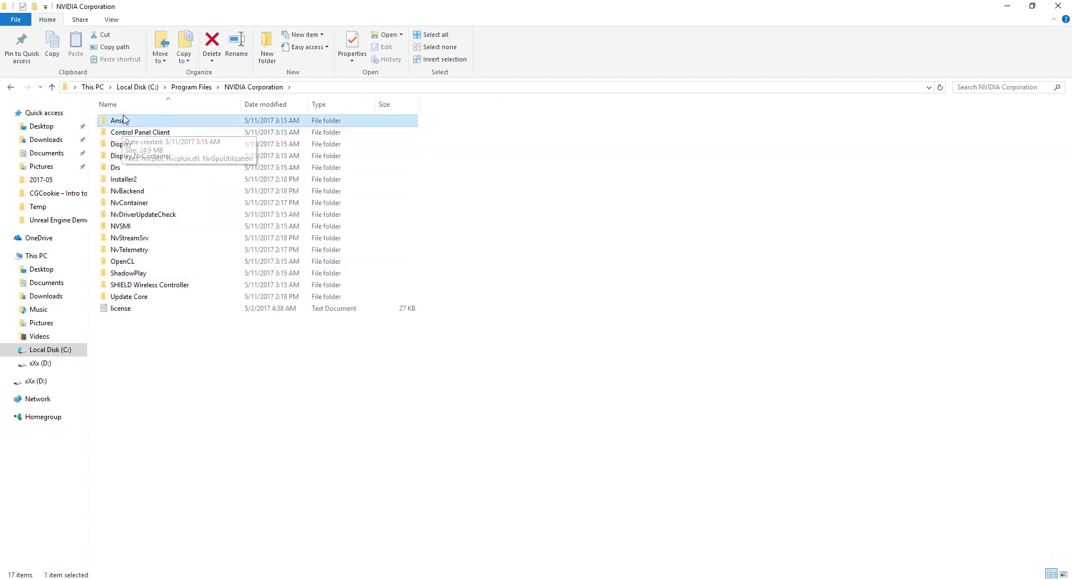
double_click(122, 124)
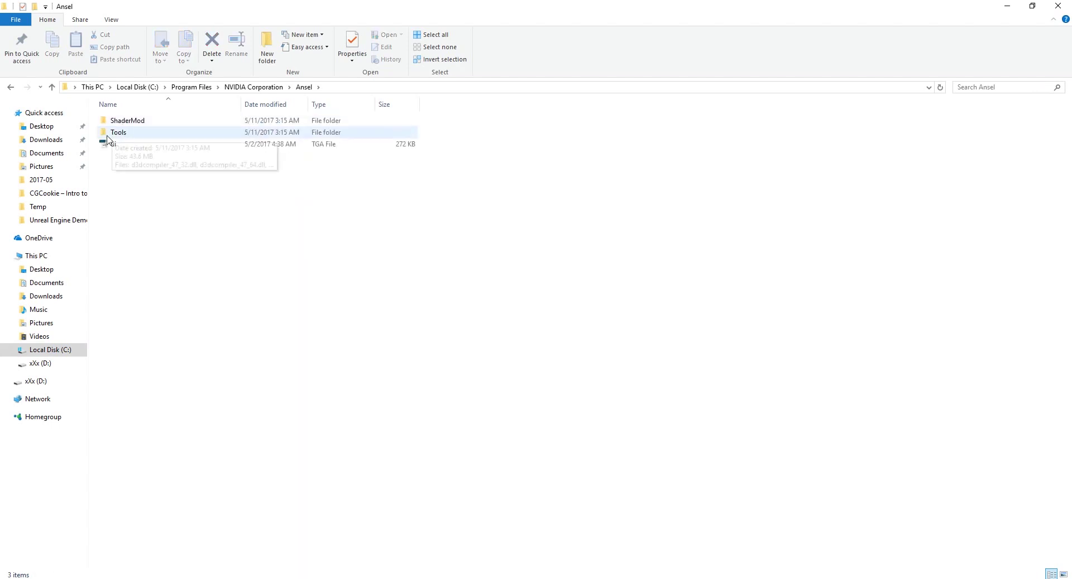
left_click(135, 137)
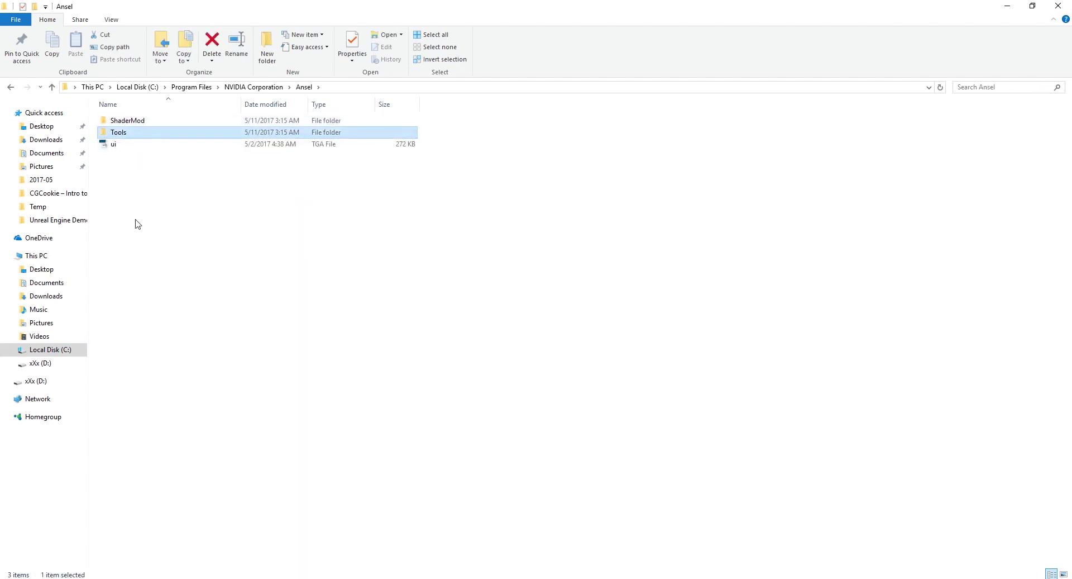
double_click(141, 134)
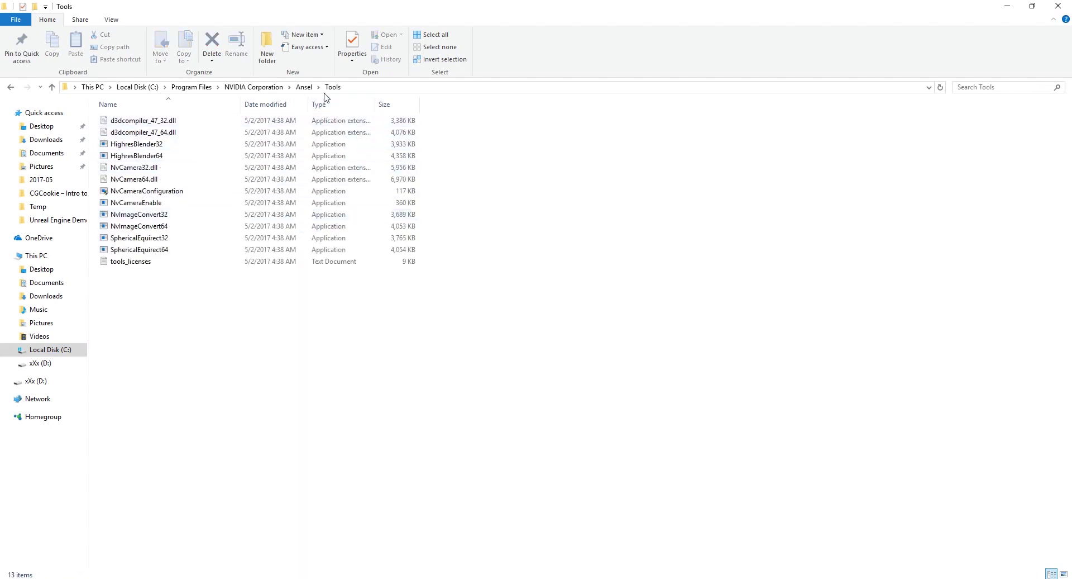
left_click(133, 193)
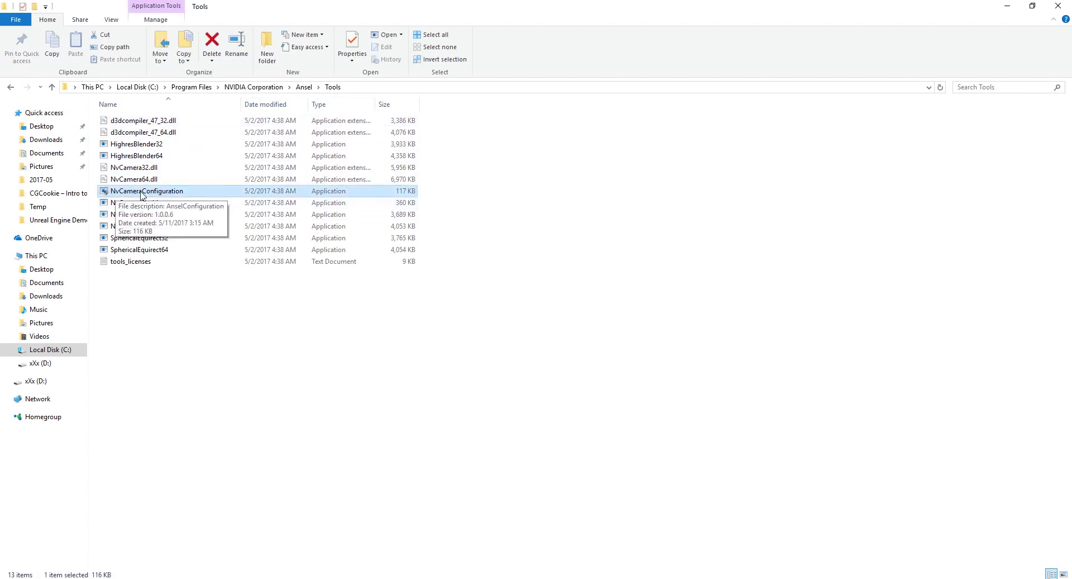
double_click(187, 191)
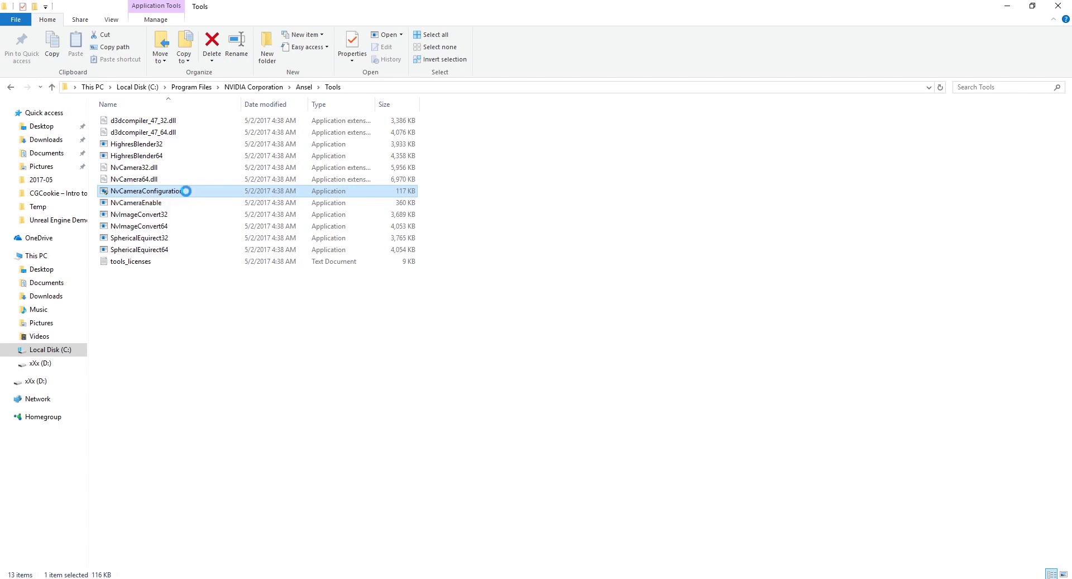
- Run NvCameraConfiguration as administrator, set Desktop\op\t and op as the folders, and save
right_click(186, 191)
left_click(230, 213)
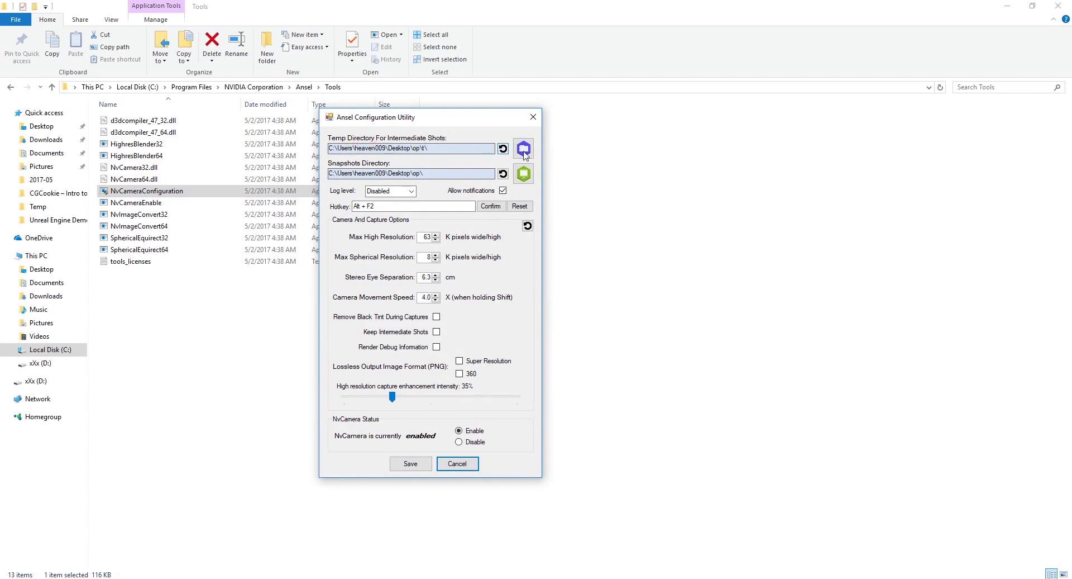
left_click(524, 149)
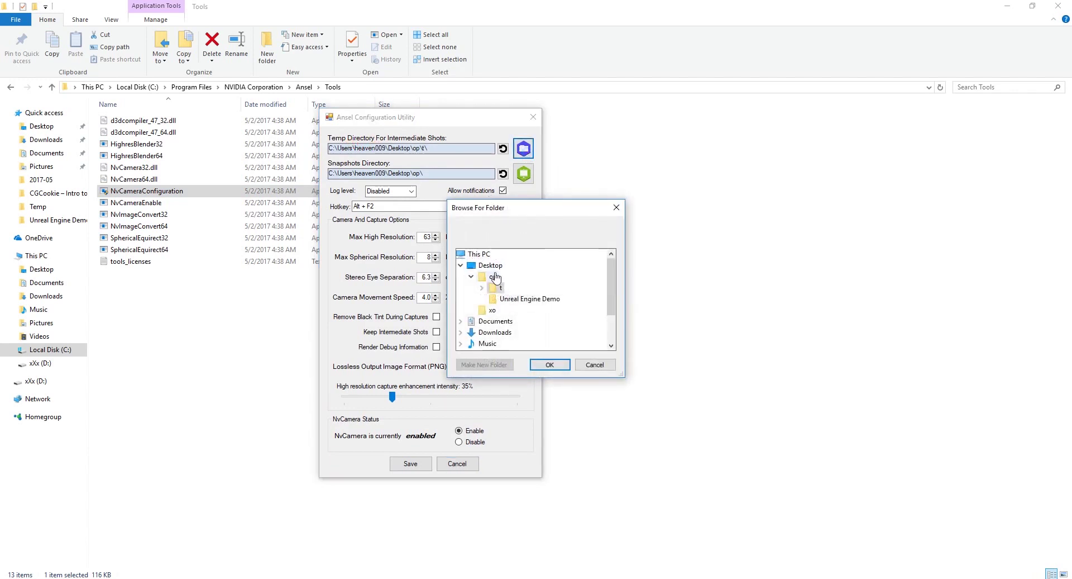
left_click(549, 364)
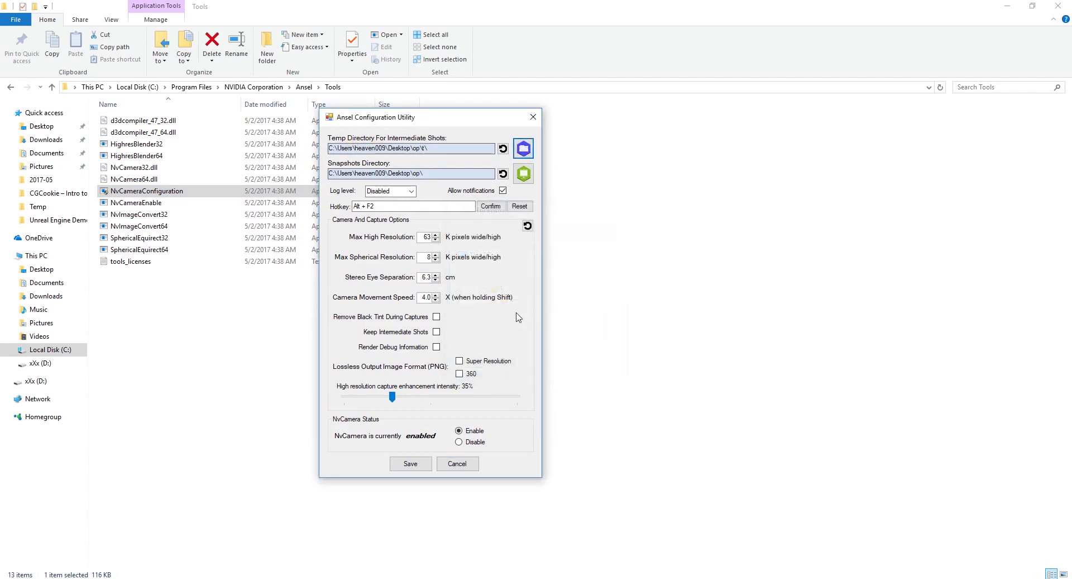
left_click(524, 174)
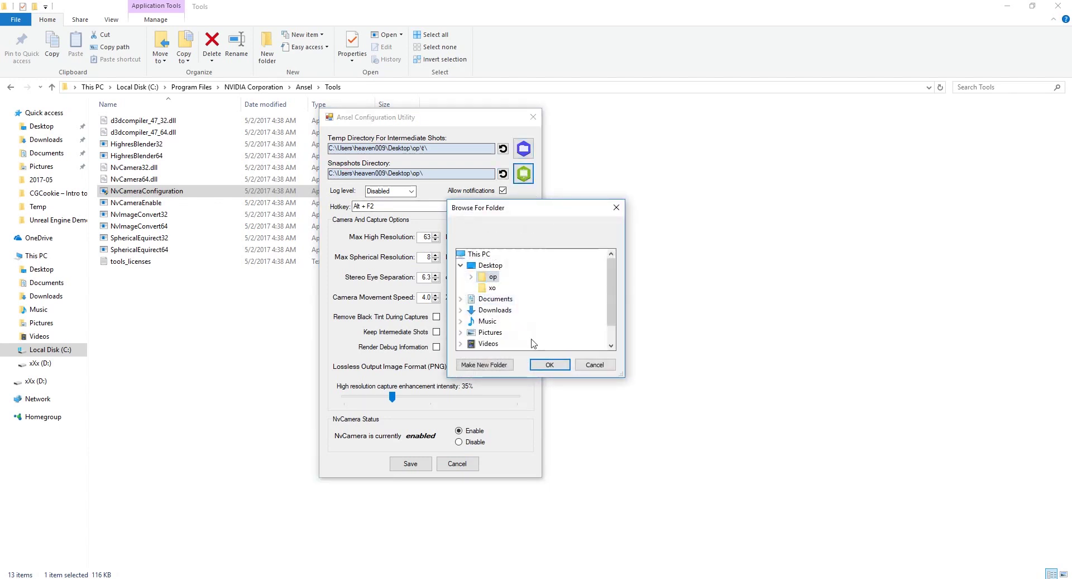
left_click(551, 365)
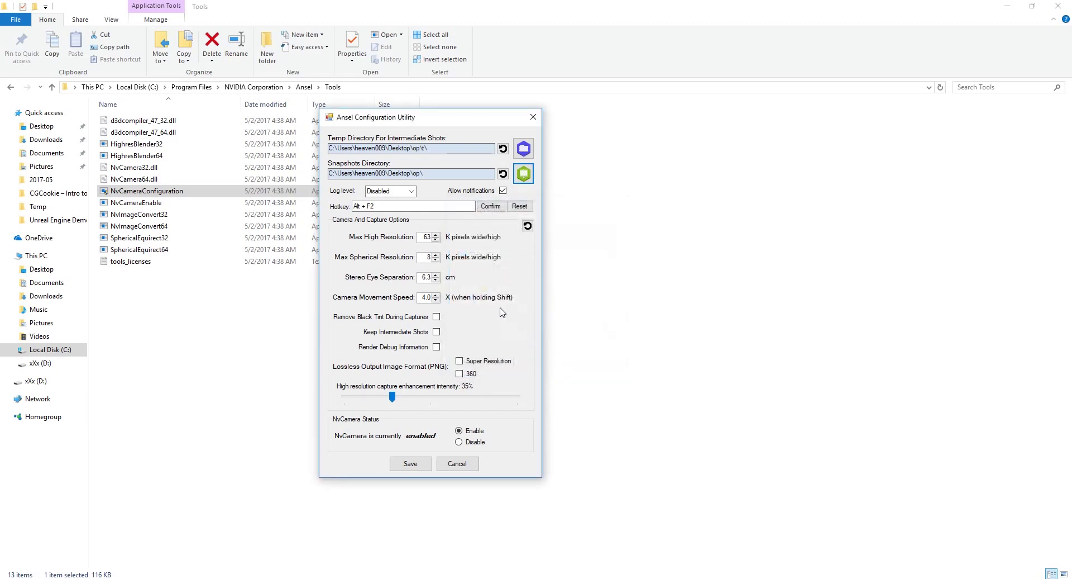
left_click(368, 207)
left_click_drag(397, 205, 344, 205)
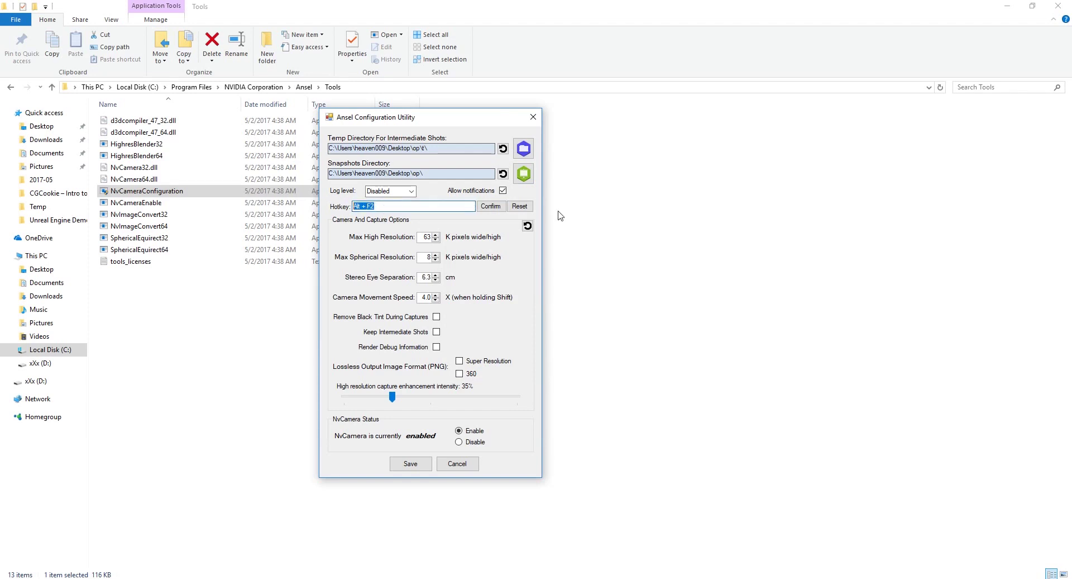
left_click(412, 464)
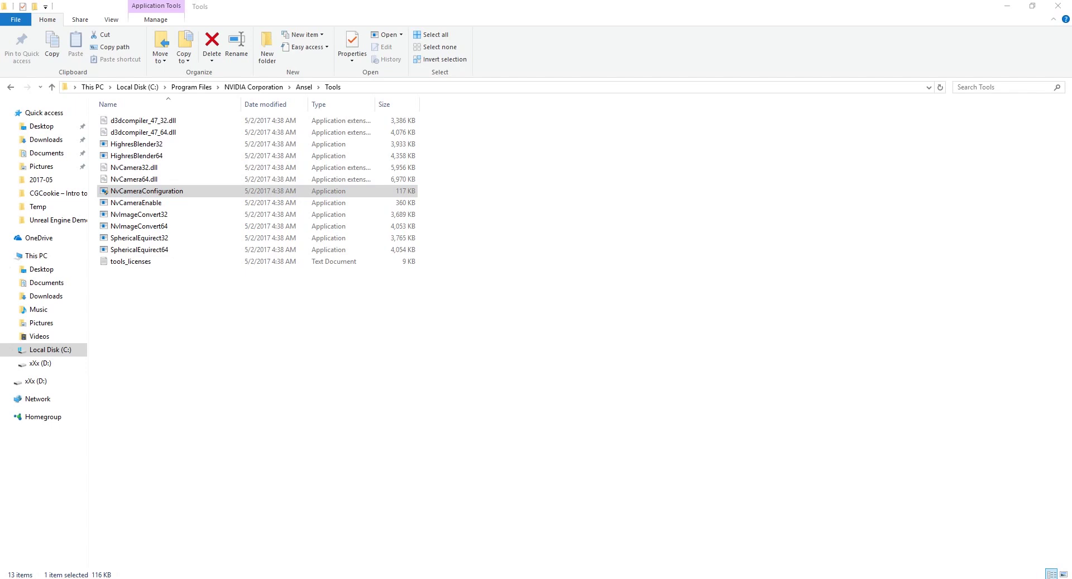
- Enter cmd as the program to launch in the Win+R Run box
key("super+r")
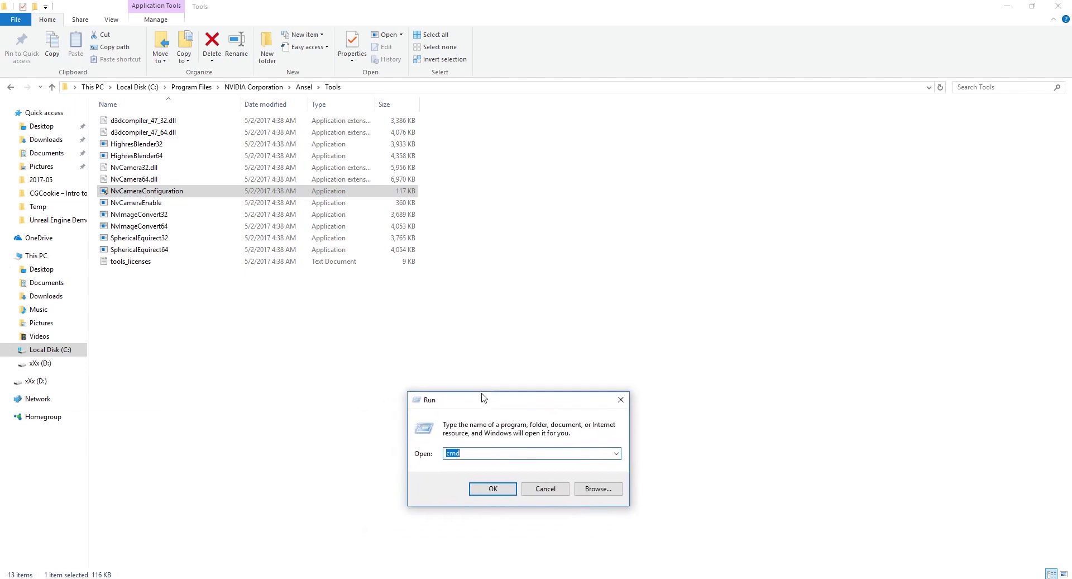
left_click(510, 420)
double_click(510, 420)
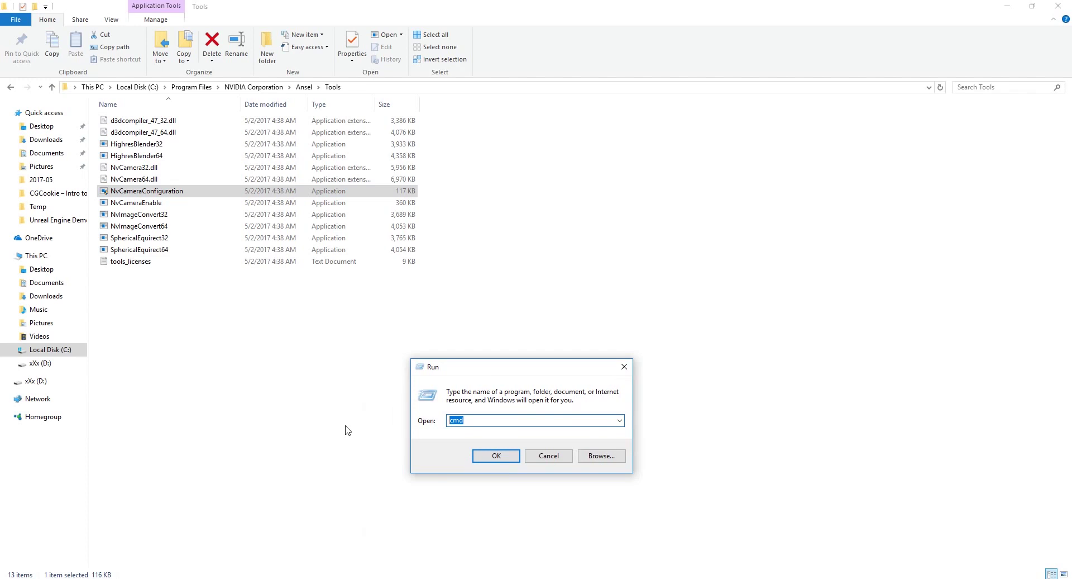
type("cmd")
- Paste and run the NvCameraEnable.exe whitelisting-everything command, then close Command Prompt and the Tools folder
key("Return")
left_click(478, 274)
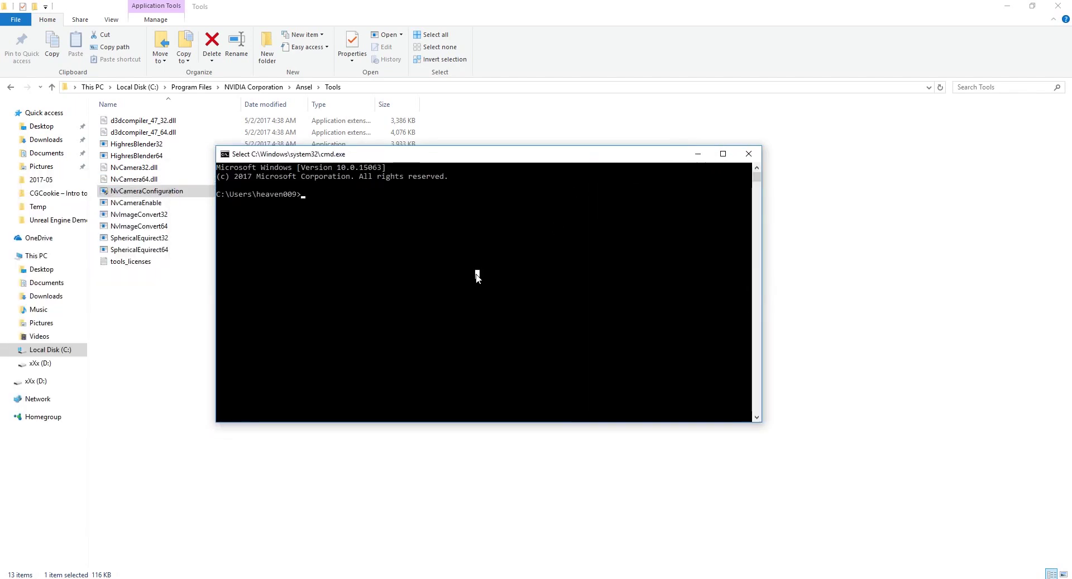
left_click(312, 193)
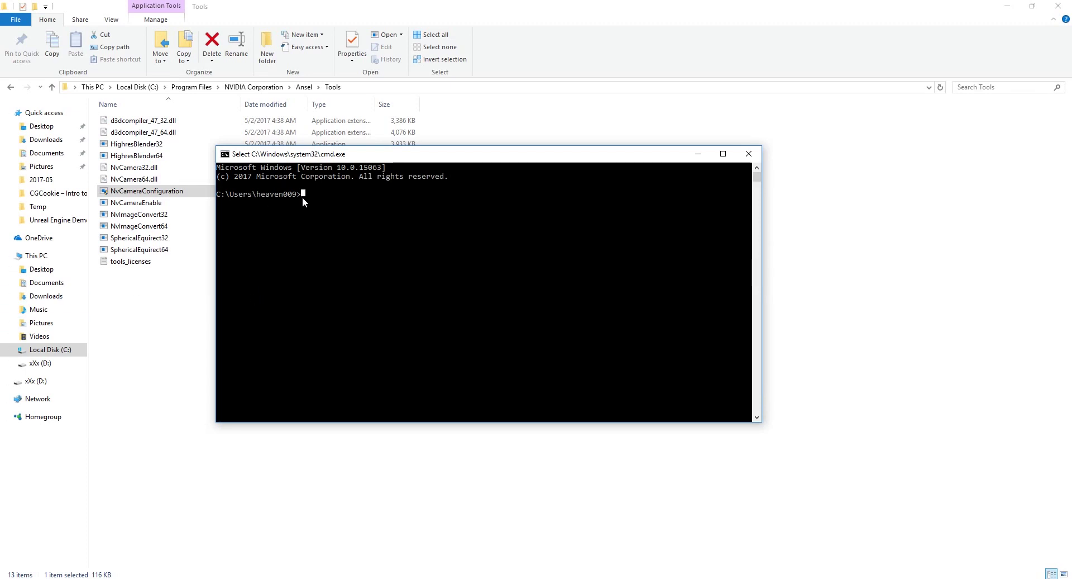
right_click(381, 158)
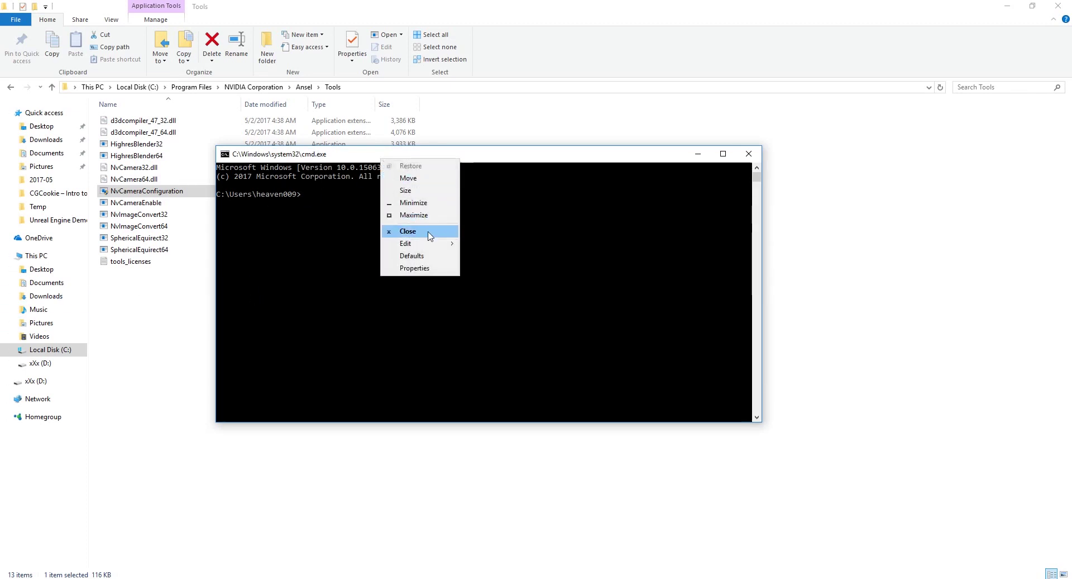
mouse_move(430, 243)
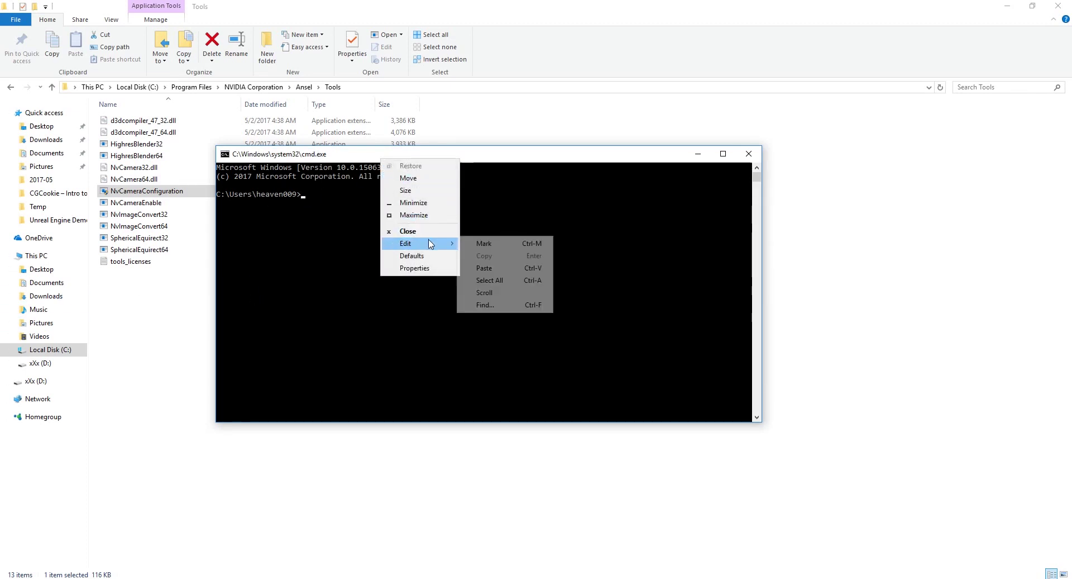
left_click(510, 269)
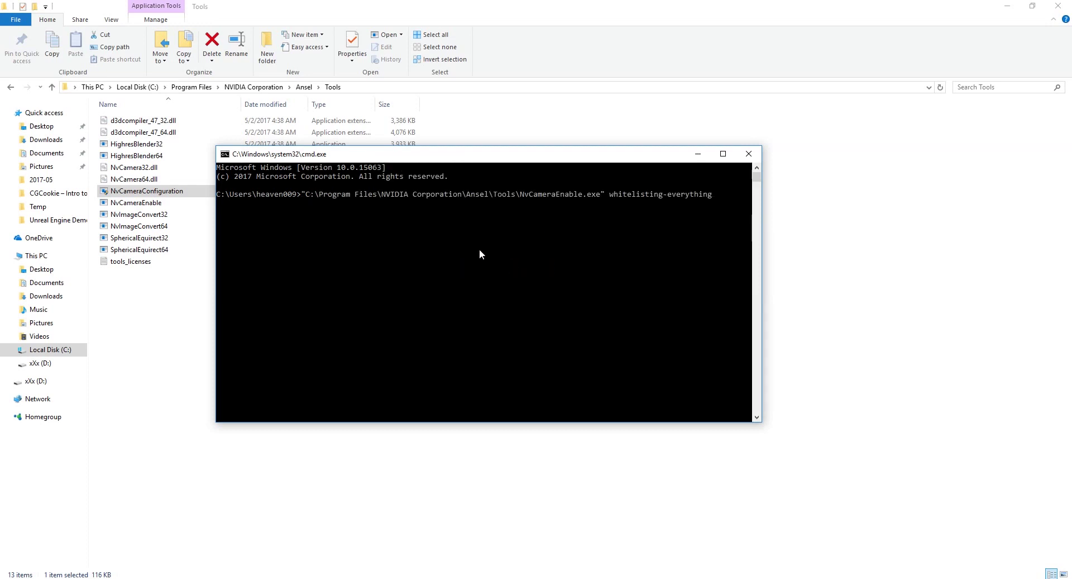
key("Return")
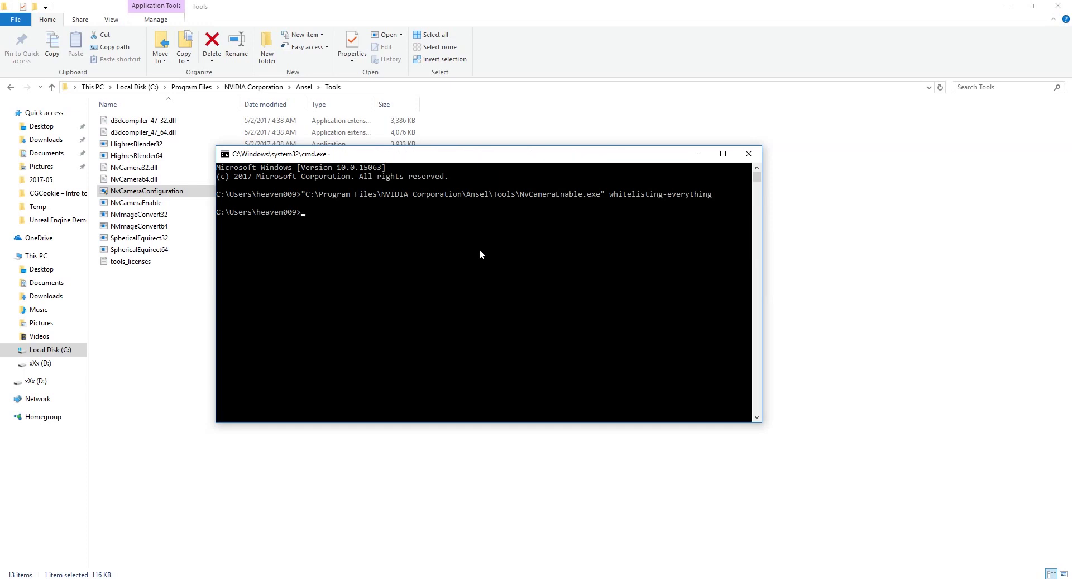
left_click(748, 154)
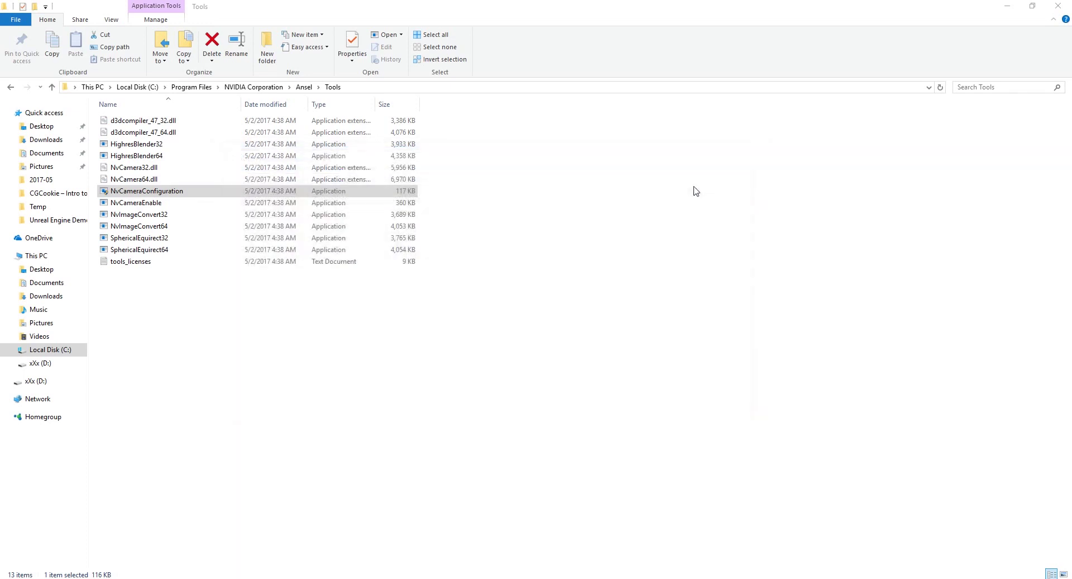
left_click(1059, 6)
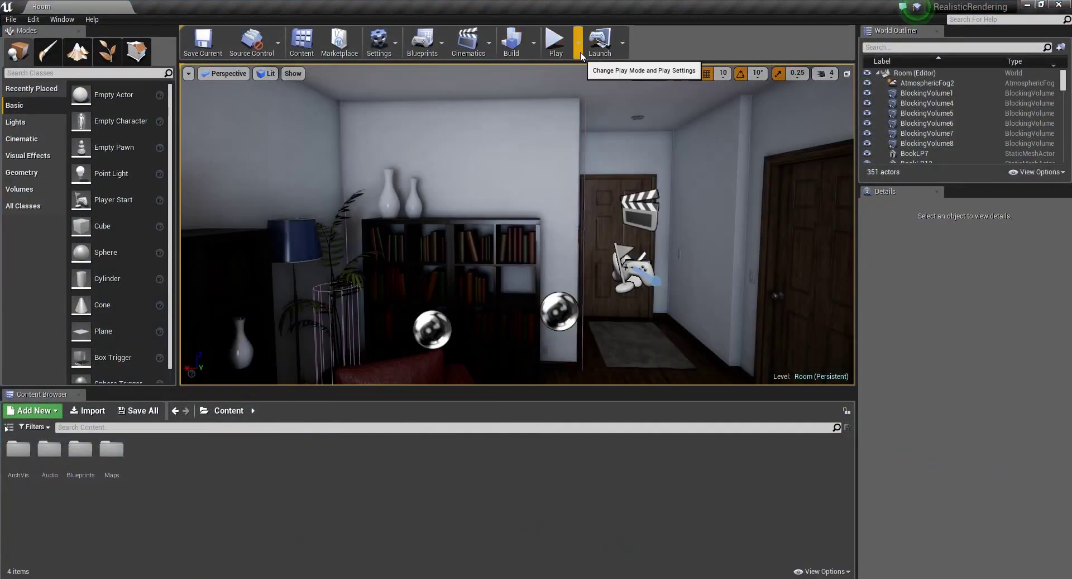
- Start the Room level as a Standalone Game from the Play dropdown
left_click(580, 52)
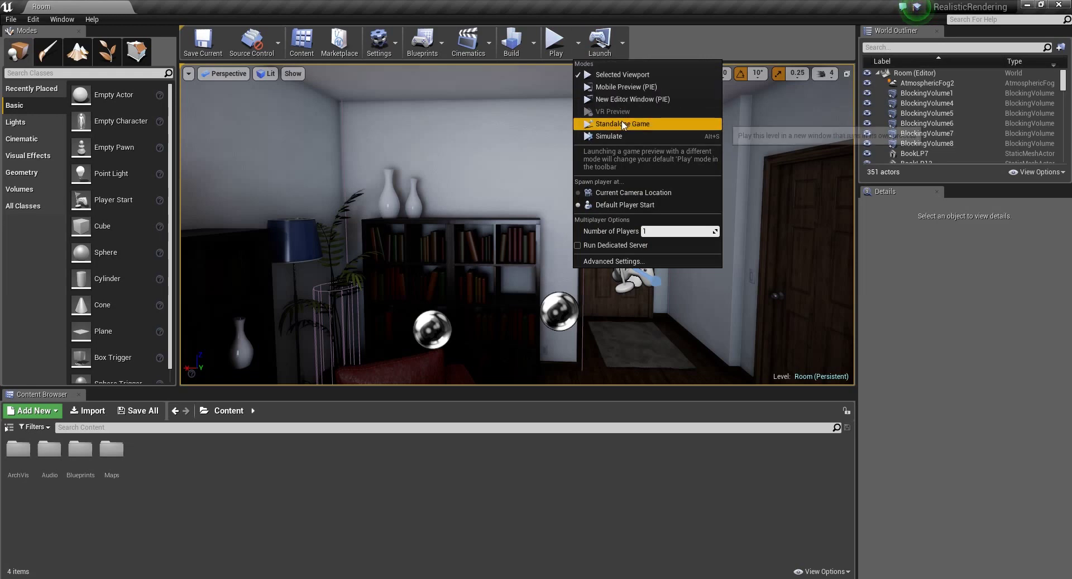
left_click(589, 123)
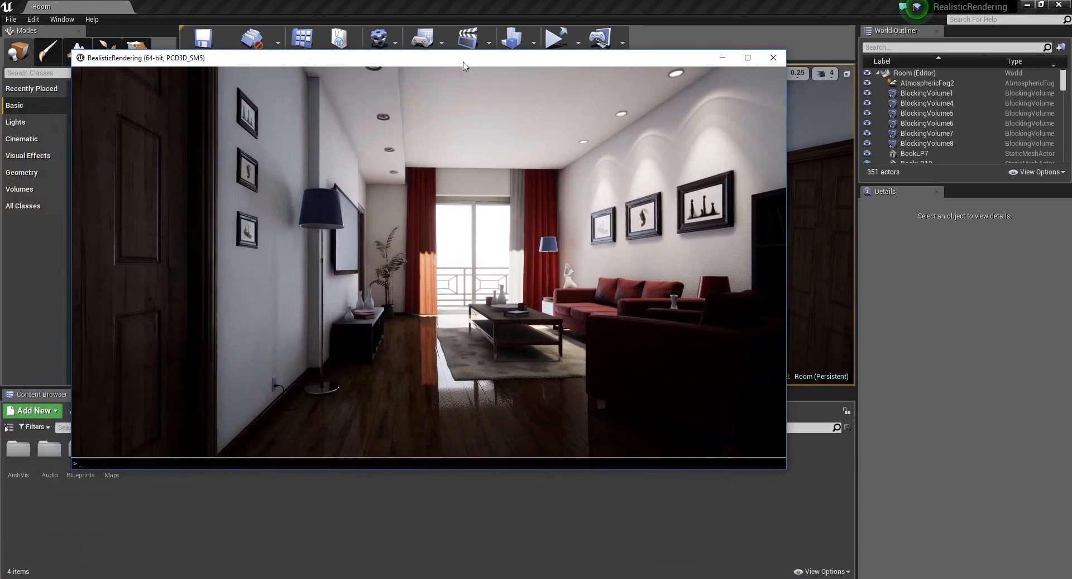
- Maximize the game, walk the camera toward the sofa, turn left, and open Ansel with Alt+F2
left_click(747, 58)
key("grave")
key("grave")
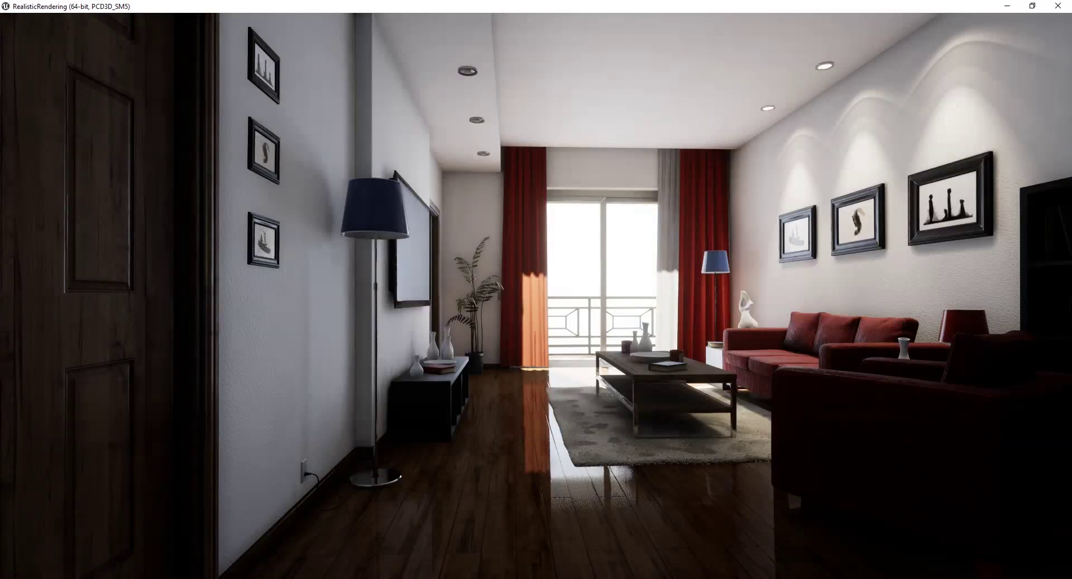
key("w")
key("s")
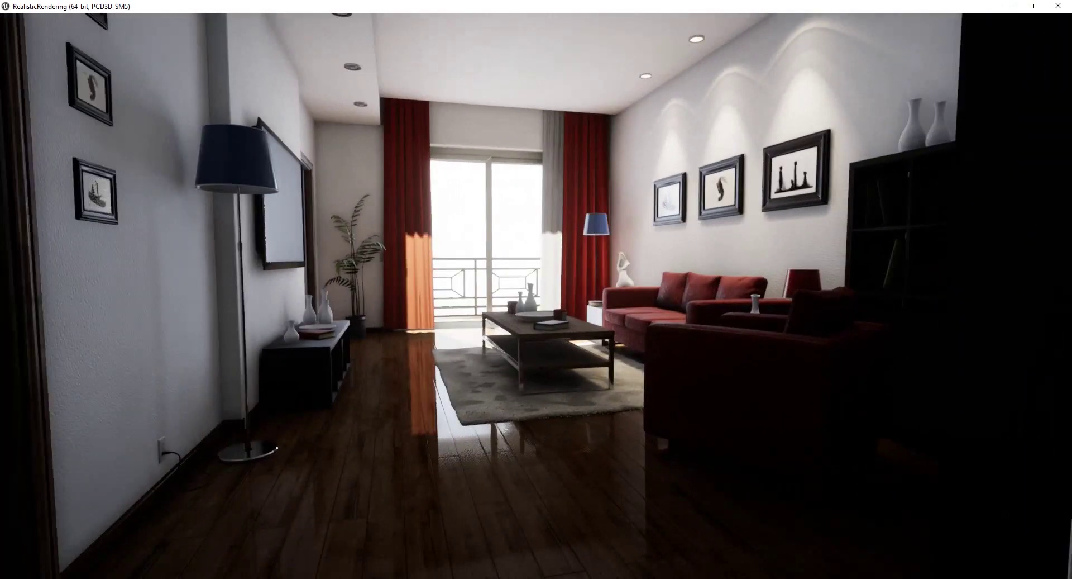
key("w")
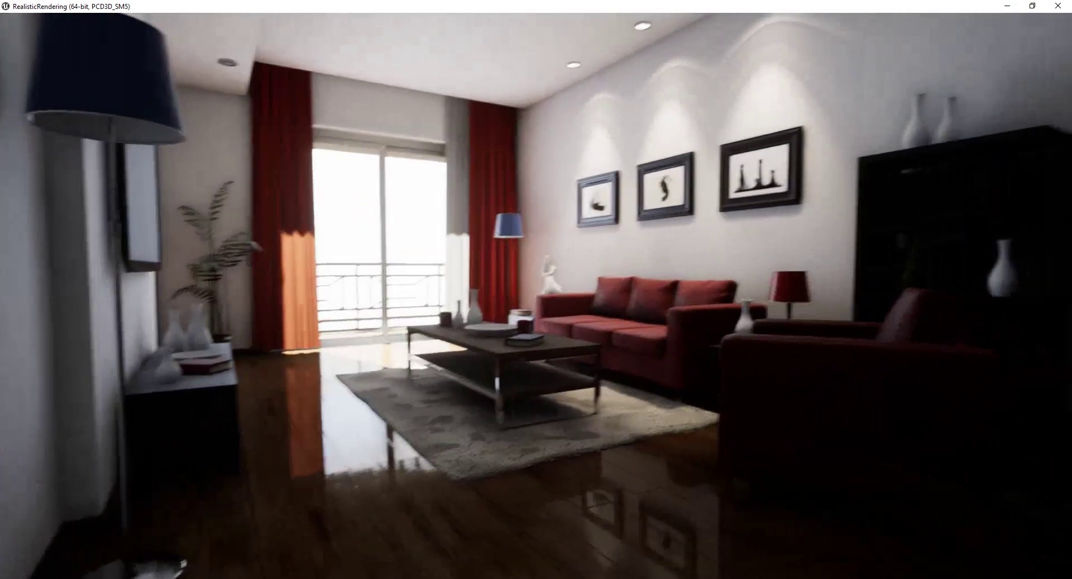
key("w")
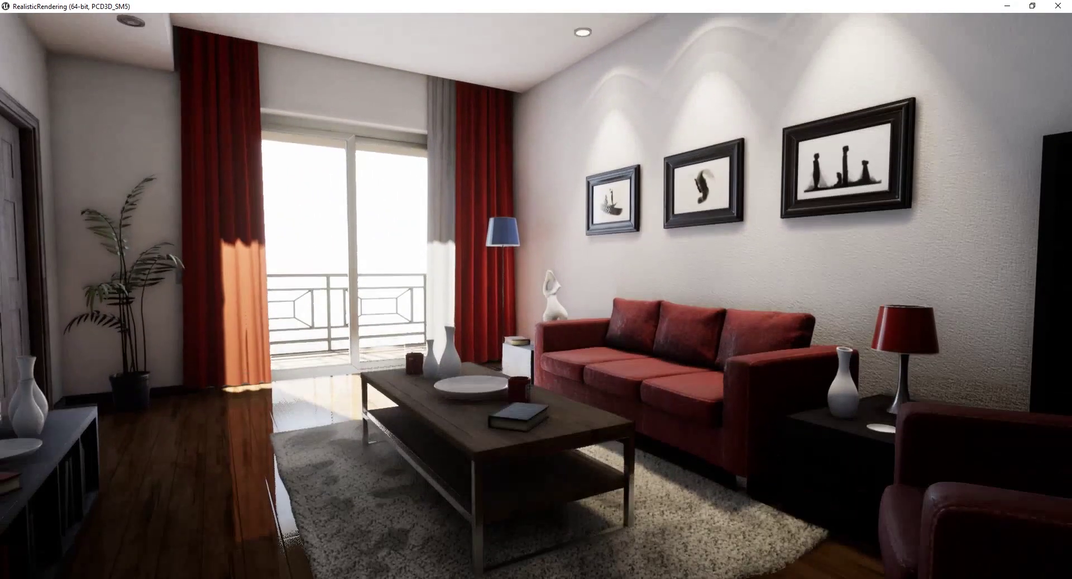
key("s")
key("s")
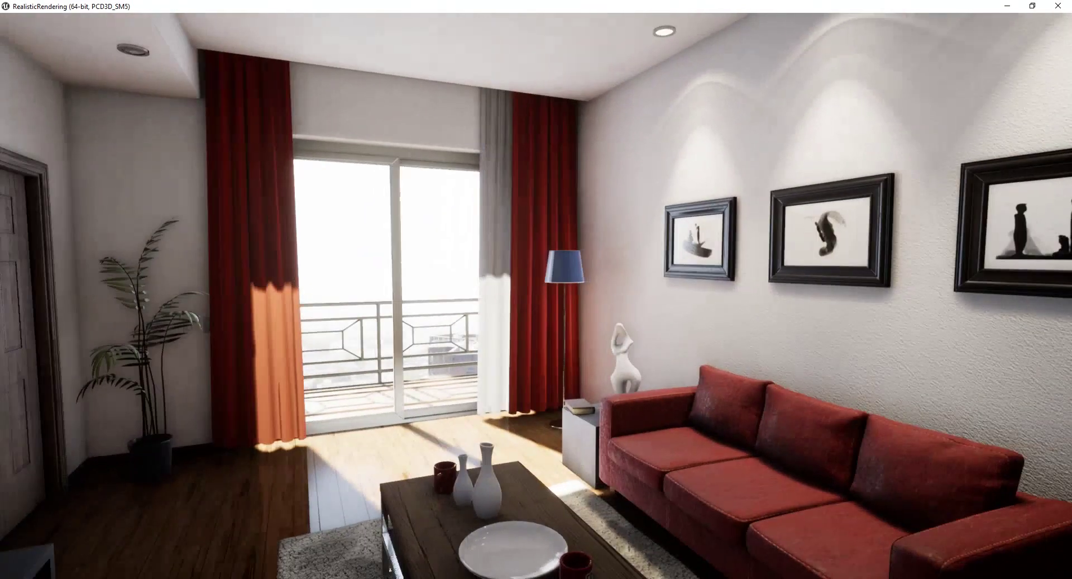
key("w")
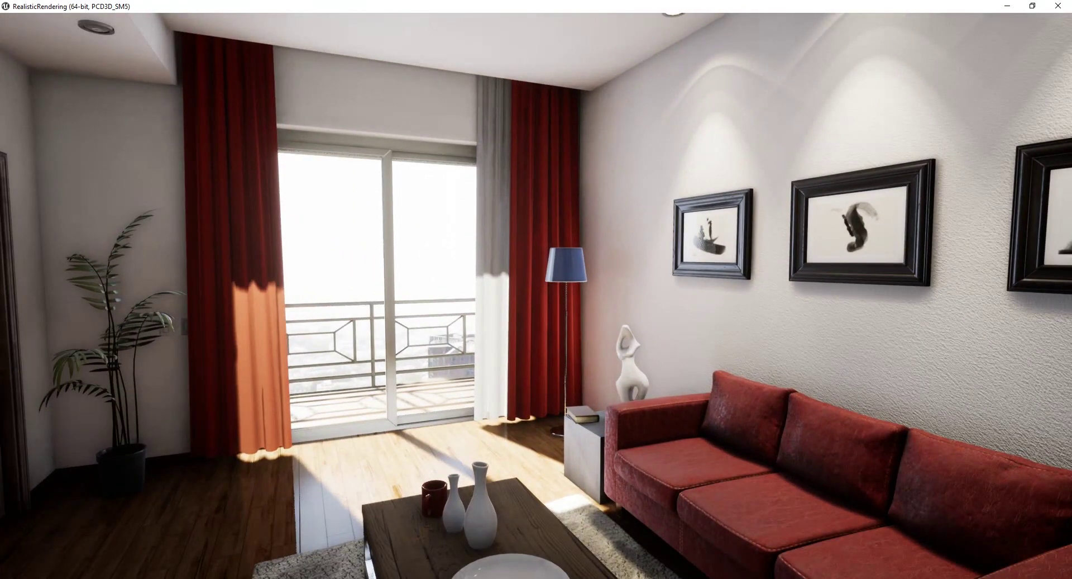
key("Left")
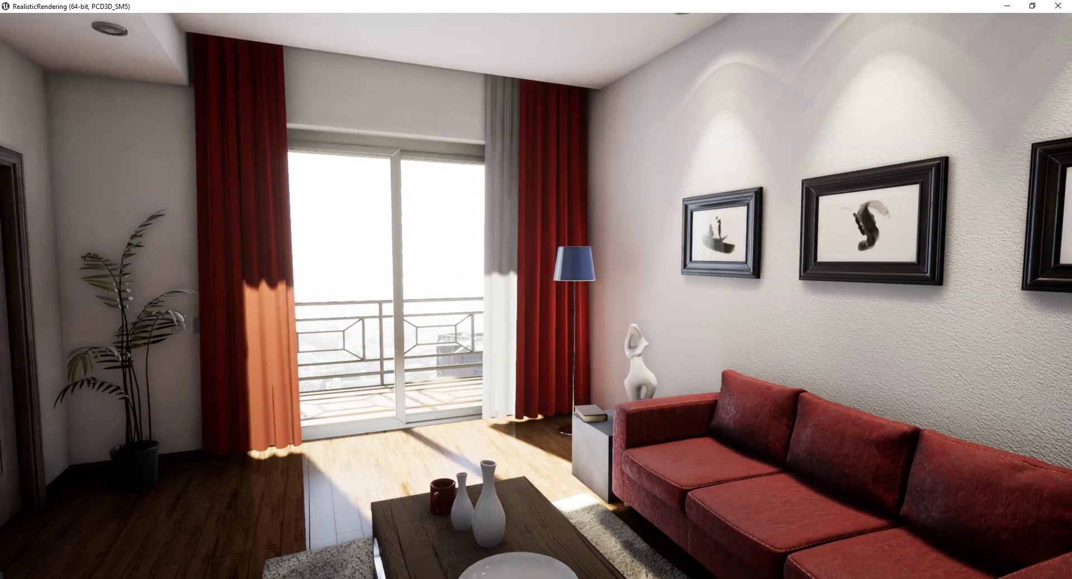
key("Left")
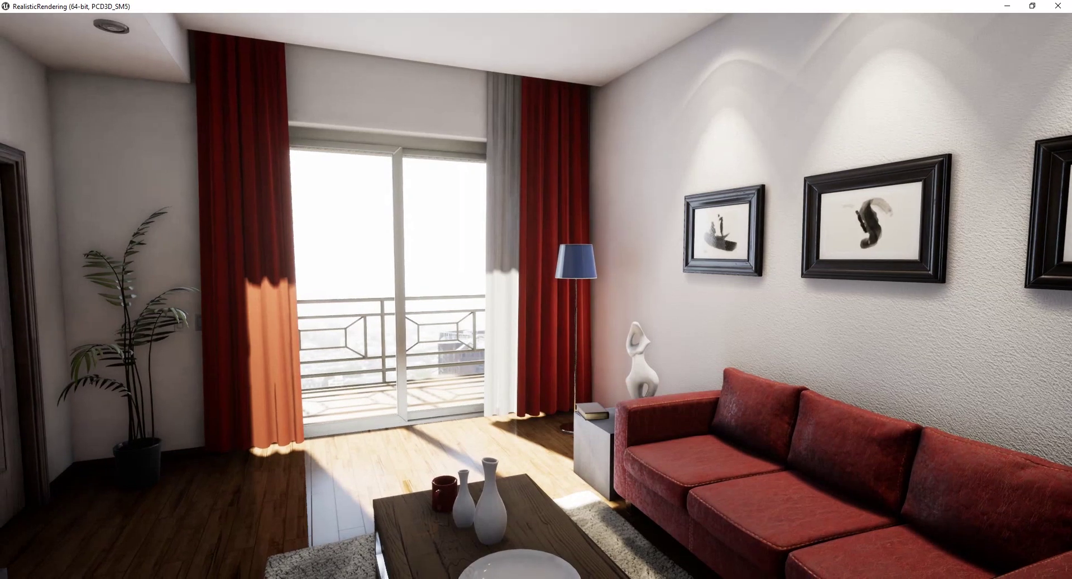
key("alt+F2")
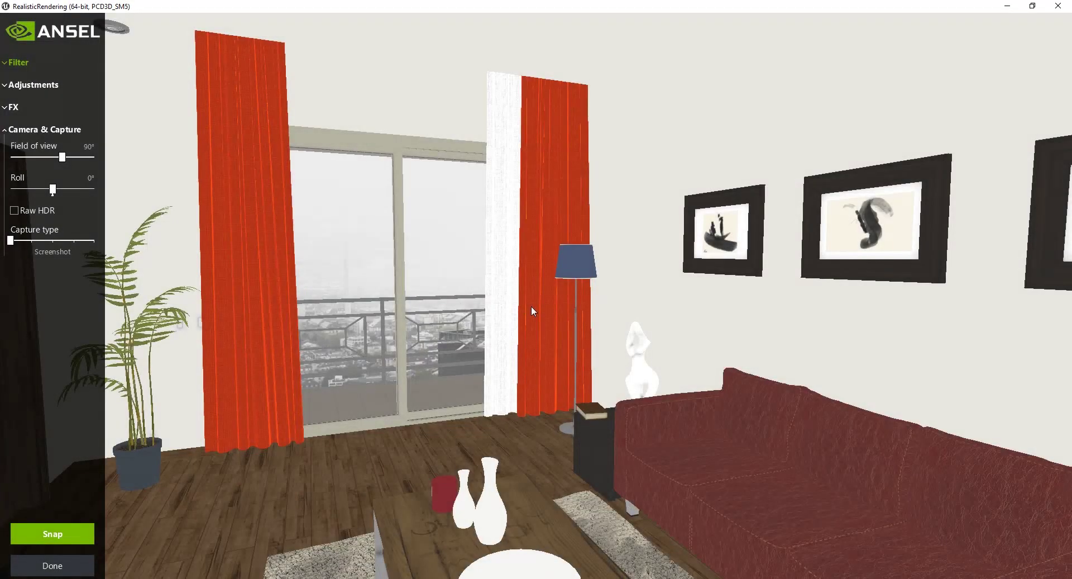
- Turn the Ansel camera slightly left and try the Retro filter and adjustments
left_click_drag(613, 323, 619, 352)
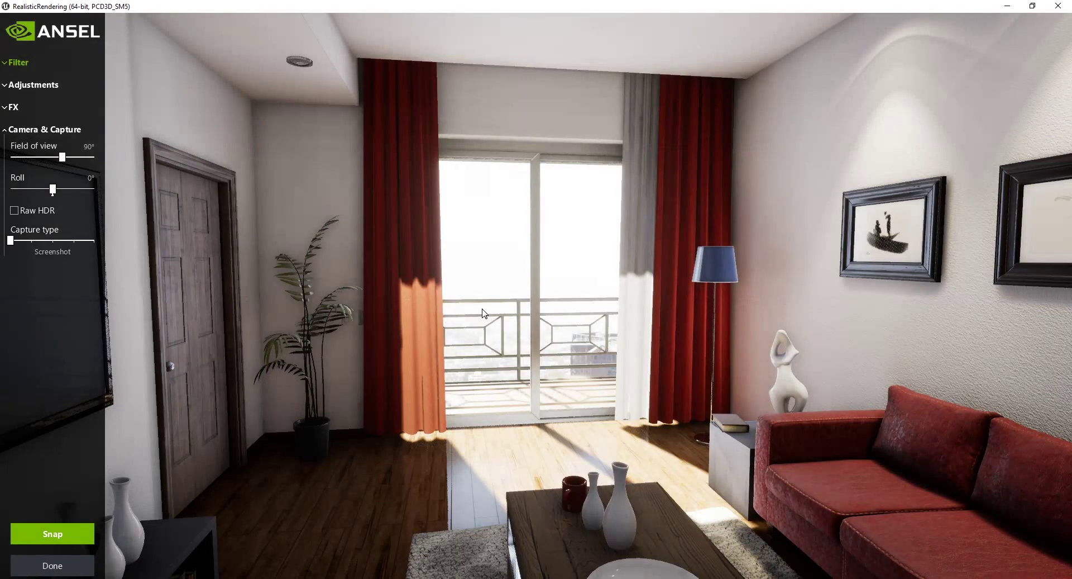
left_click(45, 129)
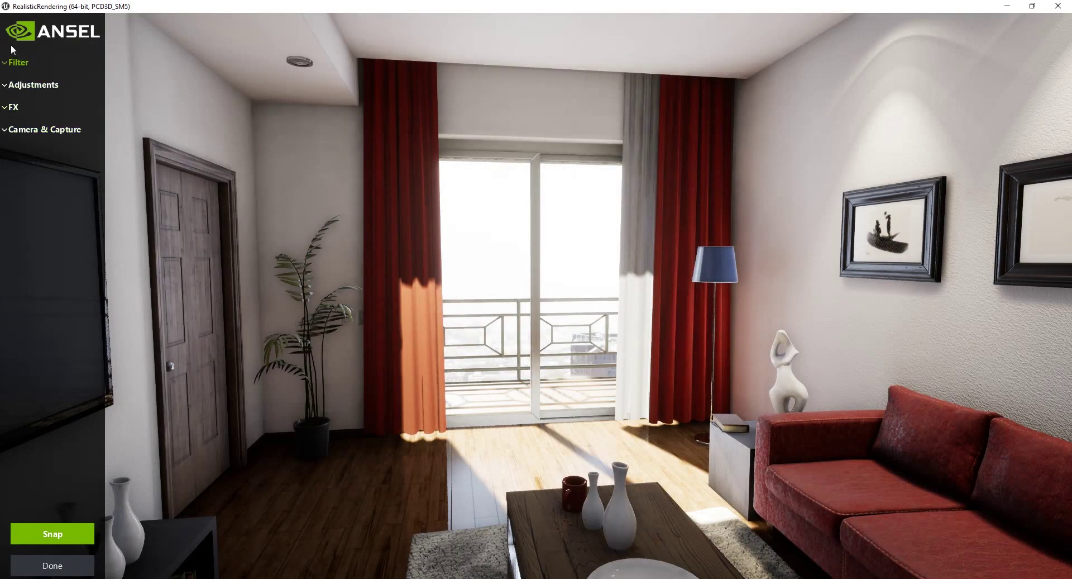
left_click(21, 64)
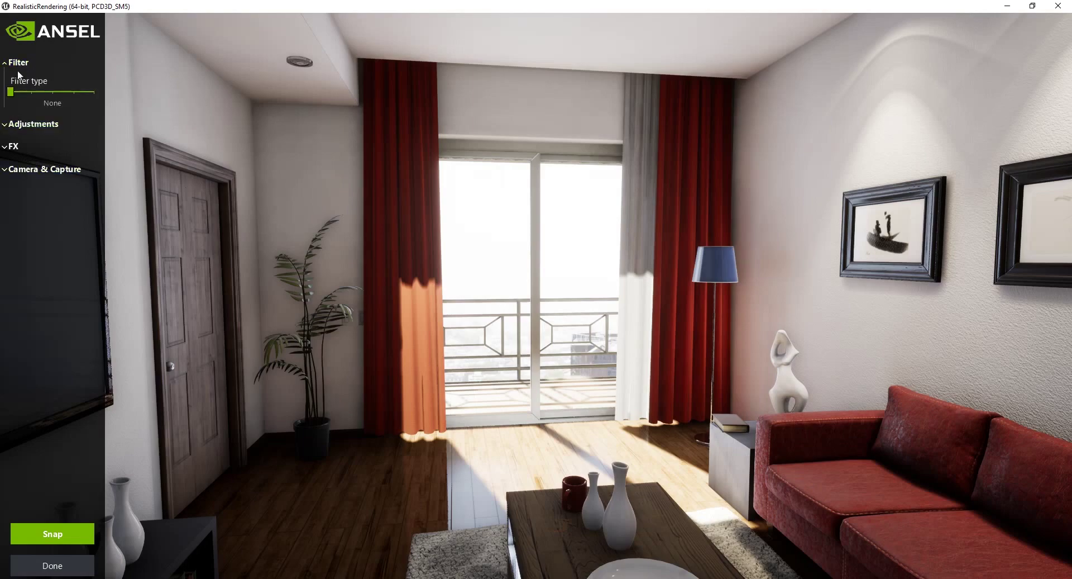
left_click_drag(20, 95, 65, 98)
left_click(33, 155)
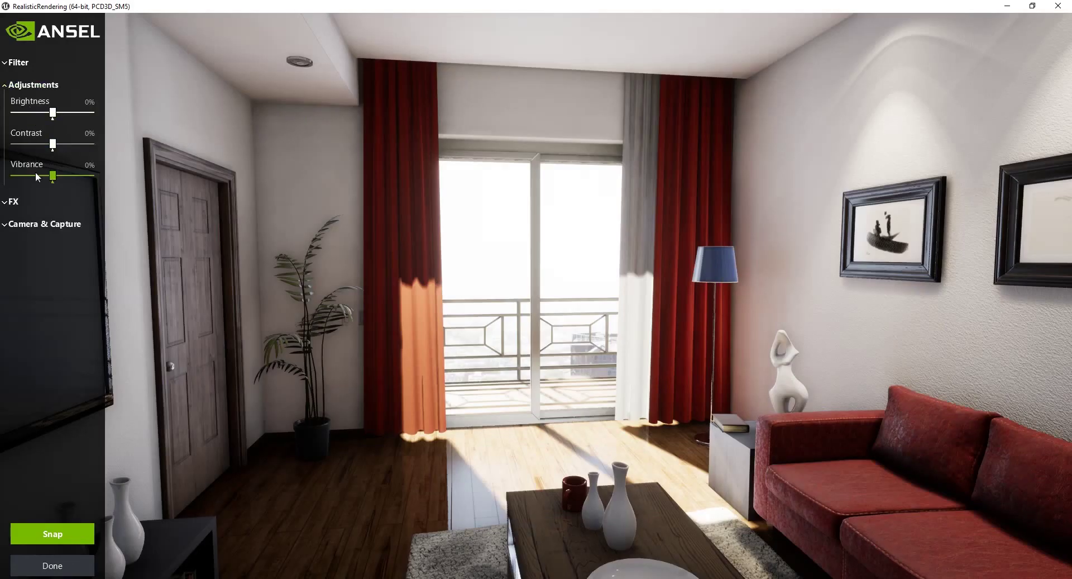
left_click(29, 85)
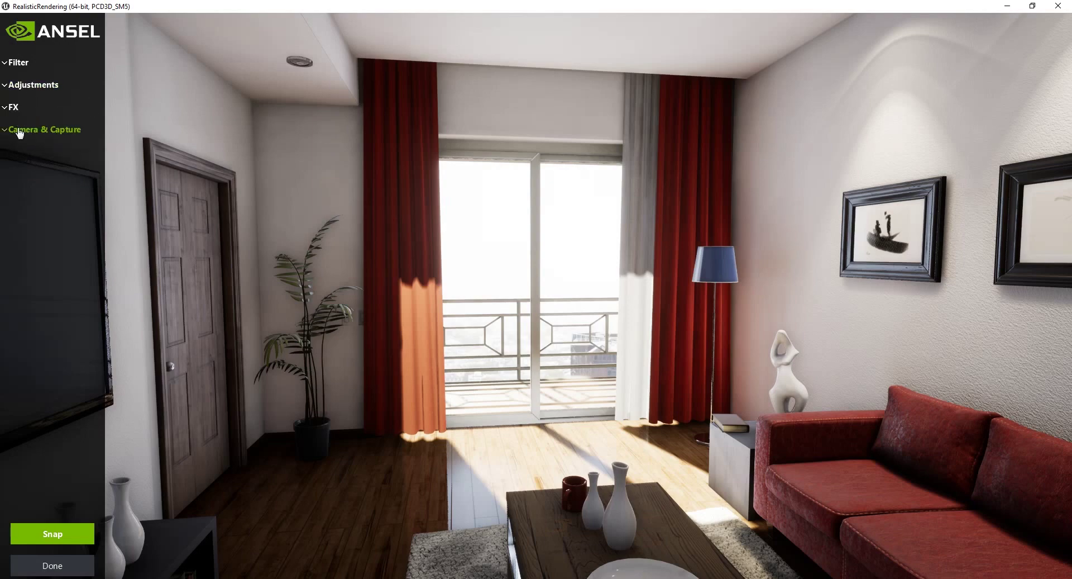
- Try a 25% Sketch effect, then show the Camera & Capture settings
left_click(16, 106)
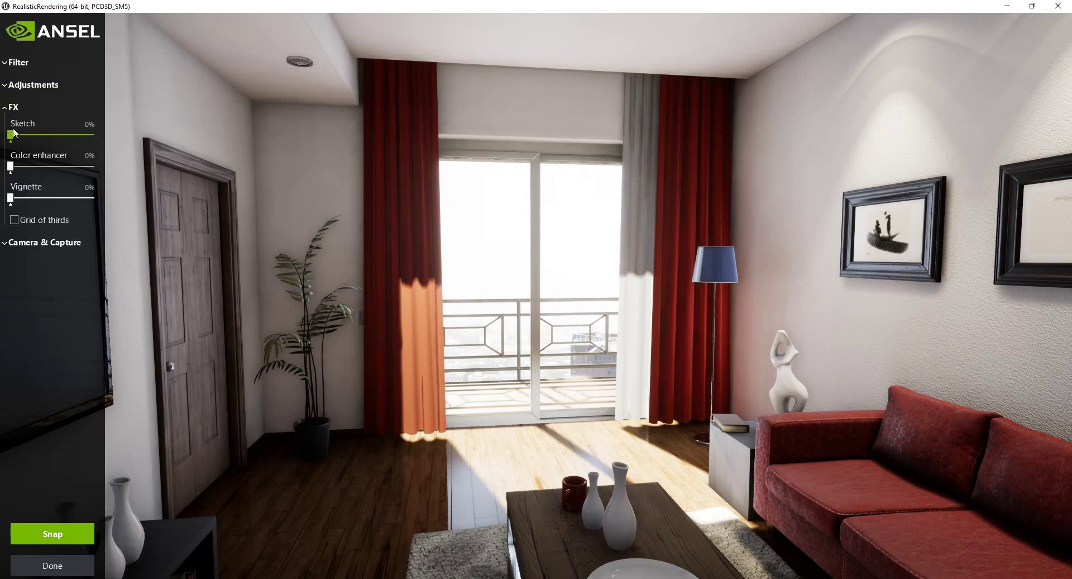
mouse_move(10, 135)
left_mouse_down()
mouse_move(32, 136)
mouse_move(10, 138)
left_mouse_up()
left_click(17, 107)
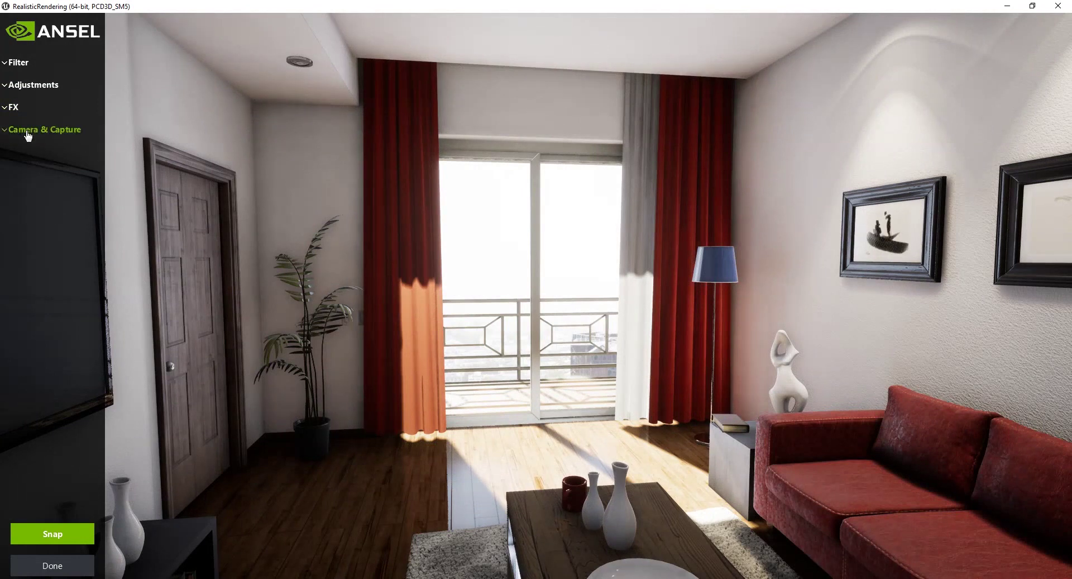
left_click(28, 131)
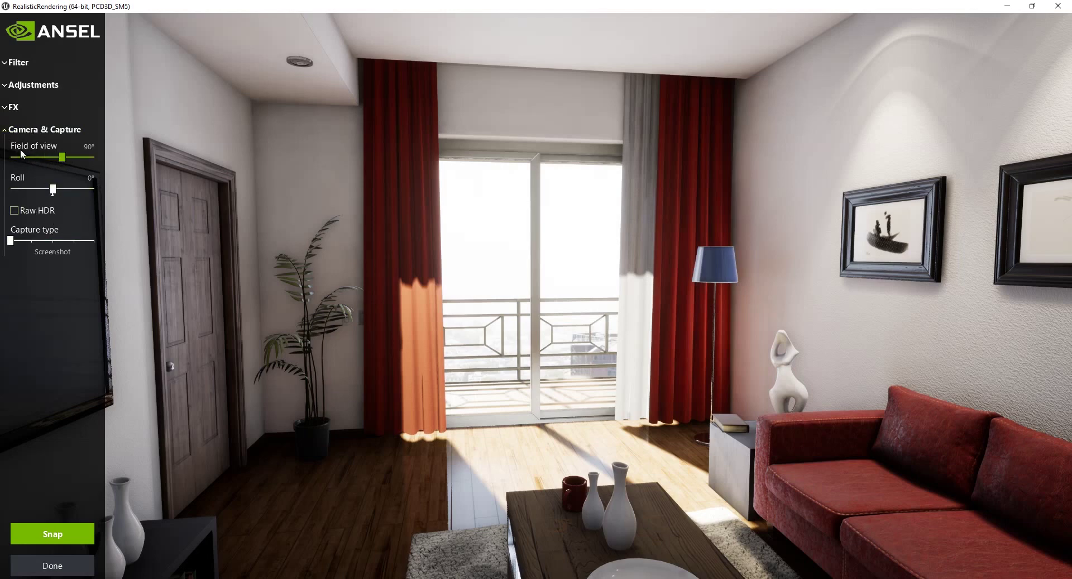
- Set the Ansel field of view to 120° and frame the living room from further back
left_click(62, 158)
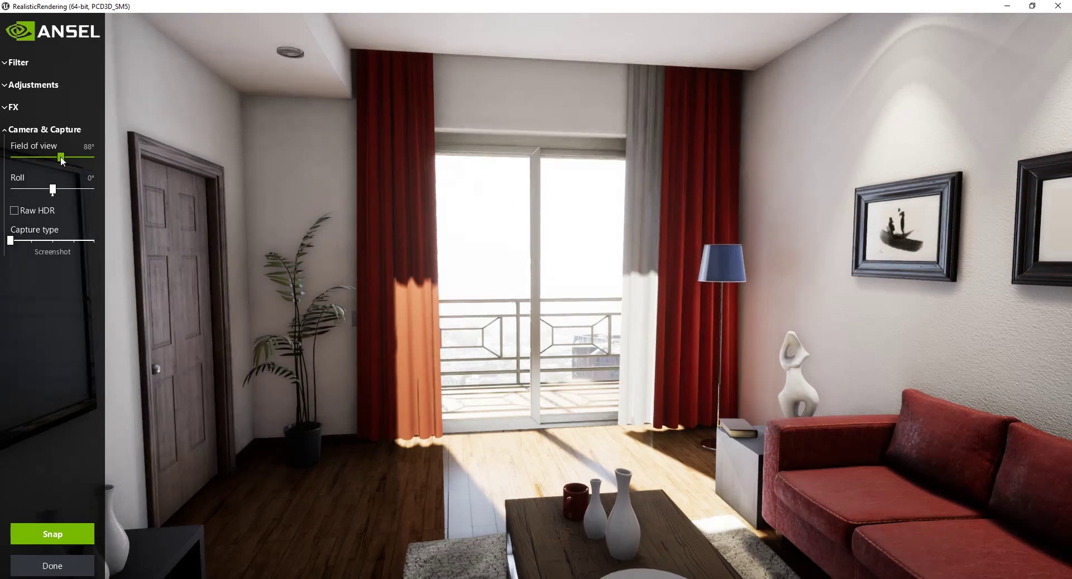
left_click_drag(61, 158, 82, 163)
left_click_drag(446, 279, 1030, 345)
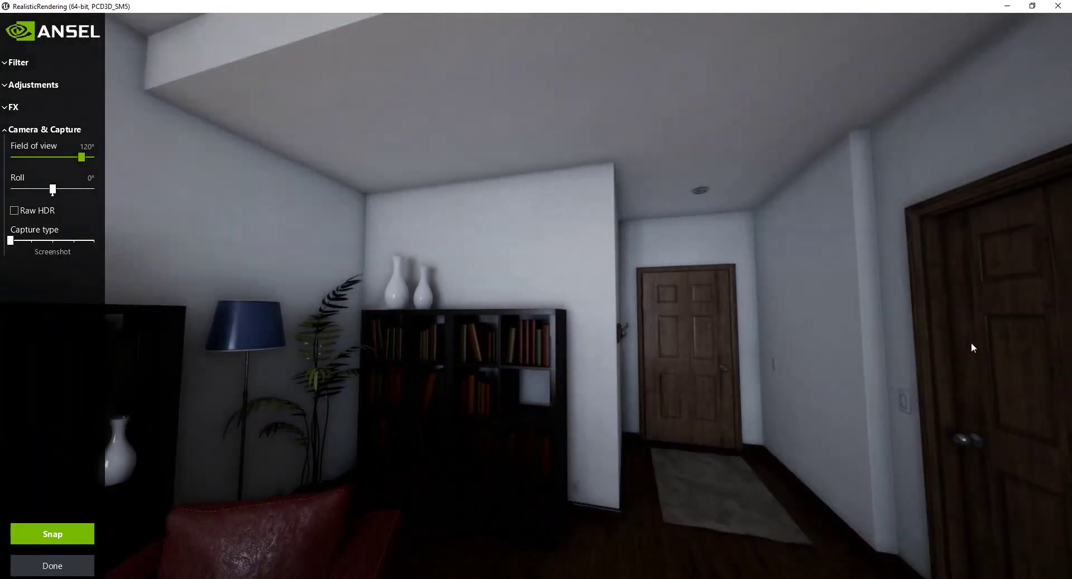
left_click_drag(734, 340, 837, 336)
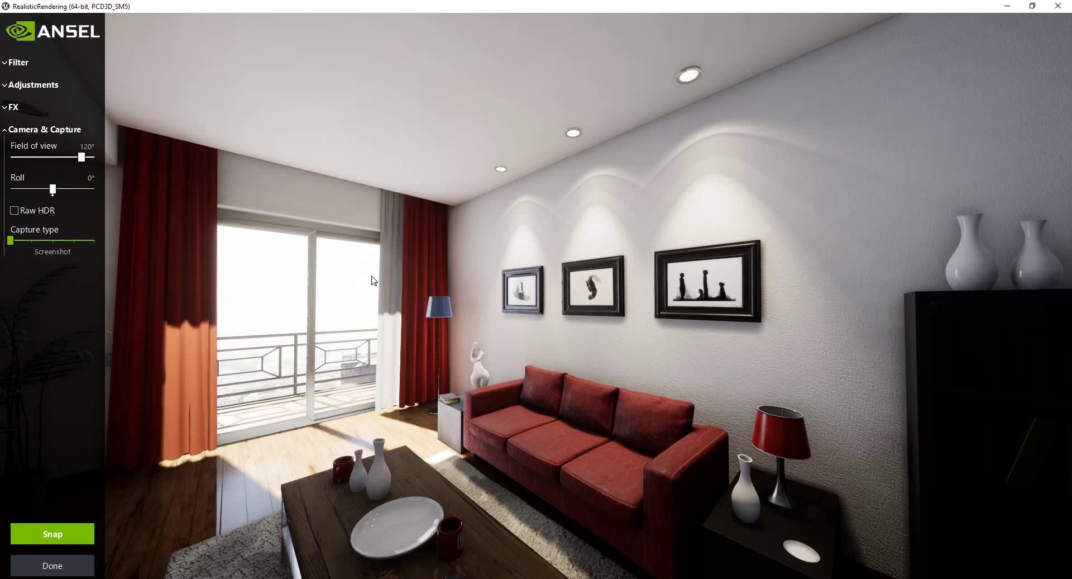
key("s")
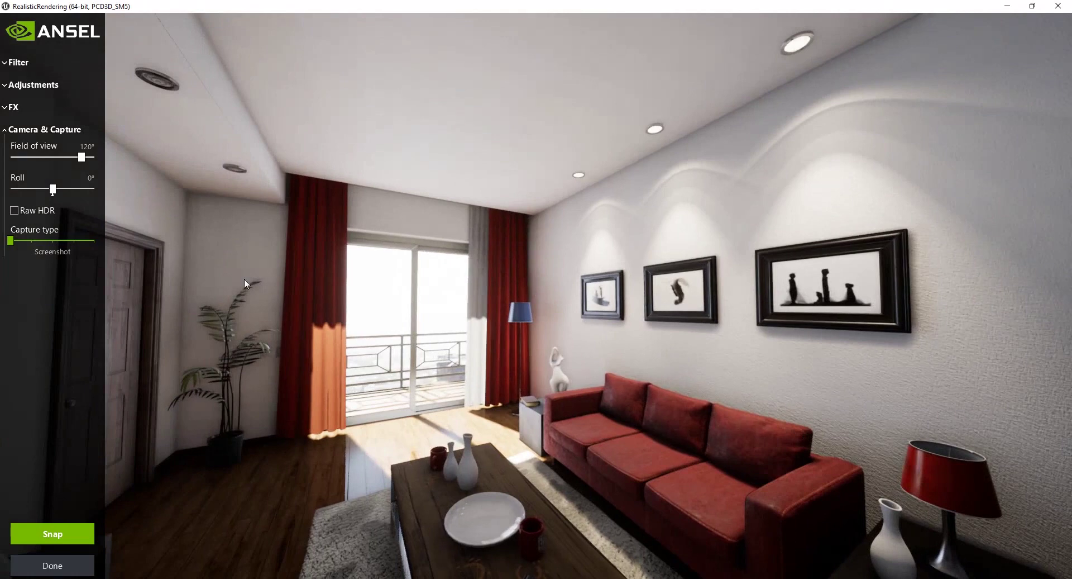
- Choose the 360° capture type at 8192 × 4096 resolution and start the capture
left_click_drag(17, 244, 39, 246)
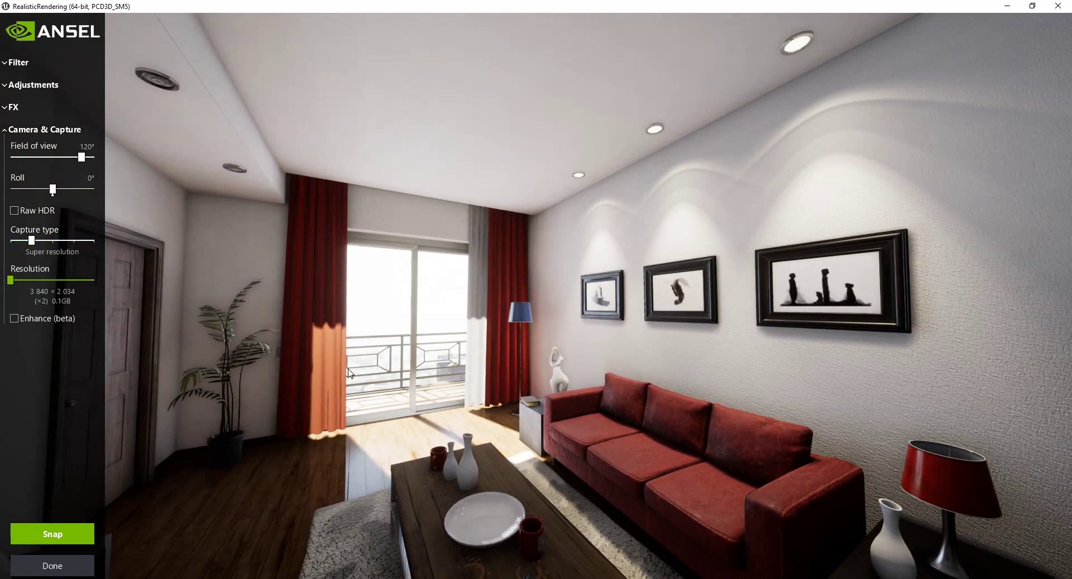
mouse_move(10, 279)
left_mouse_down()
mouse_move(70, 280)
mouse_move(10, 284)
left_mouse_up()
left_click_drag(32, 240, 48, 243)
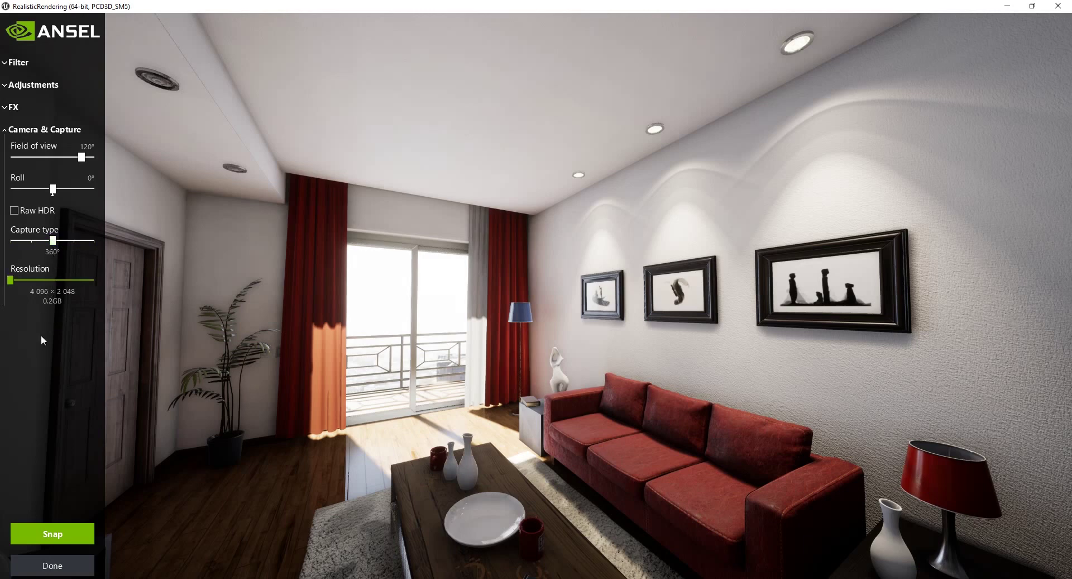
left_click_drag(51, 246, 88, 249)
left_click_drag(12, 280, 96, 284)
left_click(68, 541)
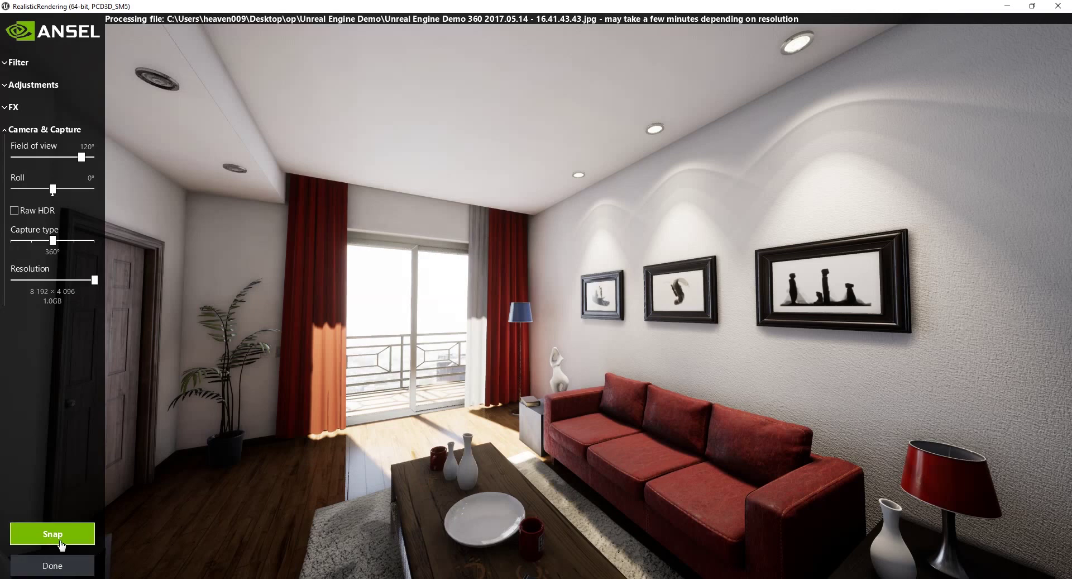
- Leave Ansel with Done once the panorama has finished processing
left_click(52, 565)
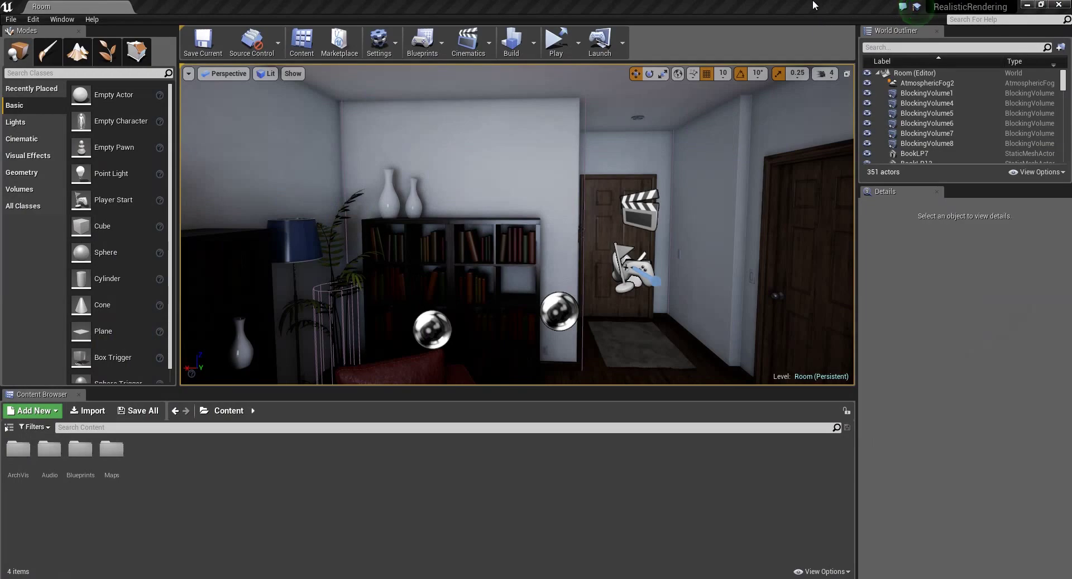
- Close the Unreal editor and browse File Explorer to the desktop's op folder
left_click(1052, 6)
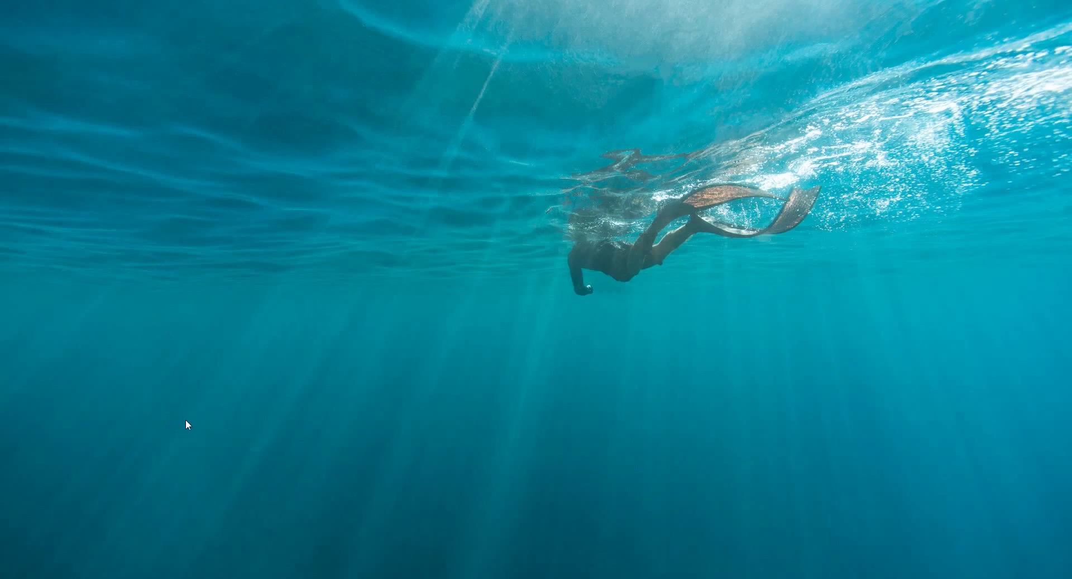
key("super+e")
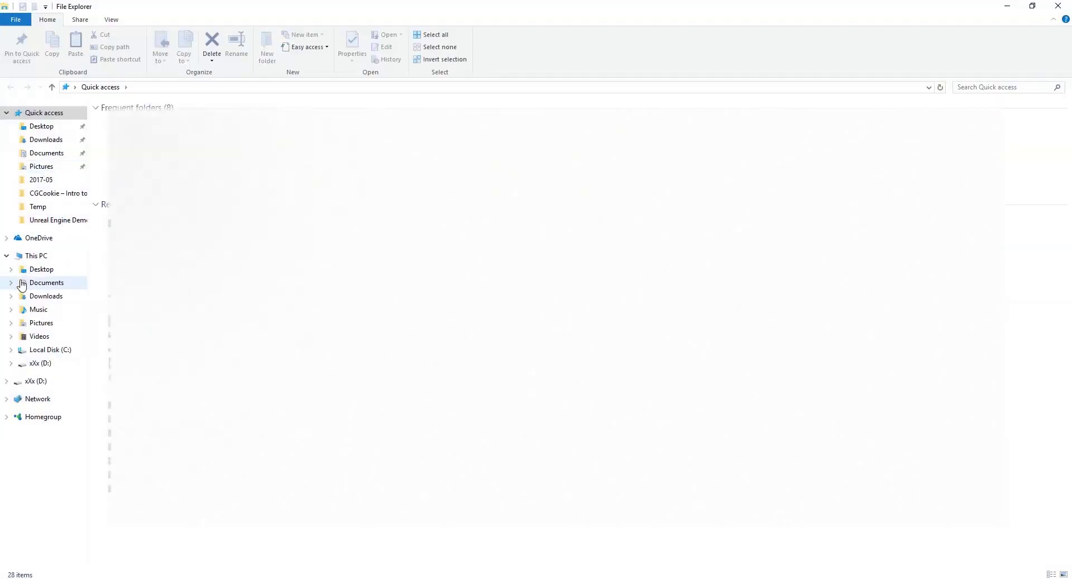
left_click(32, 272)
double_click(127, 120)
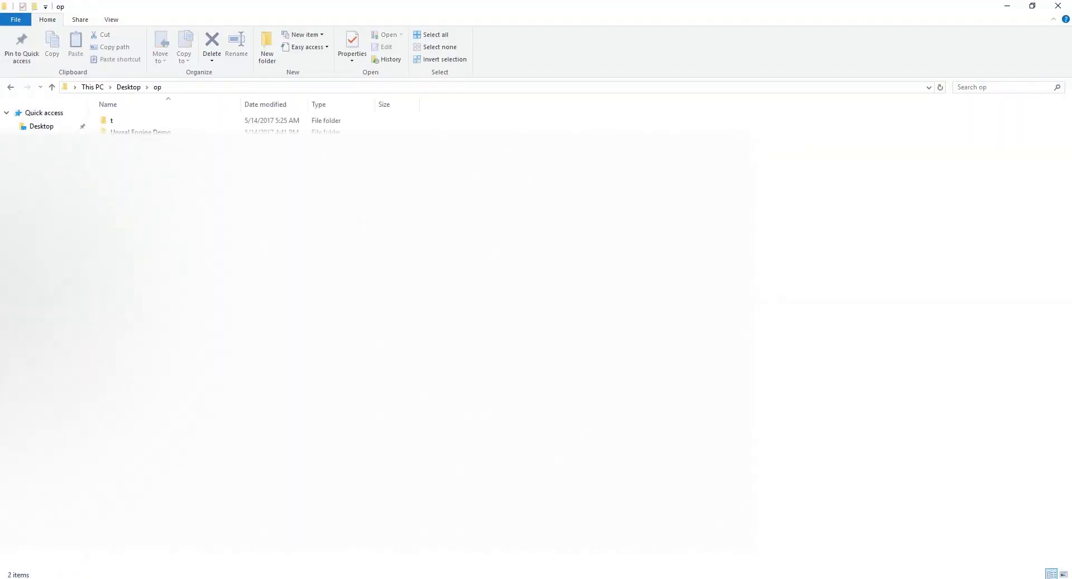
- Open the 360 panorama JPG from the Unreal Engine Demo folder in the photo viewer
left_click(185, 134)
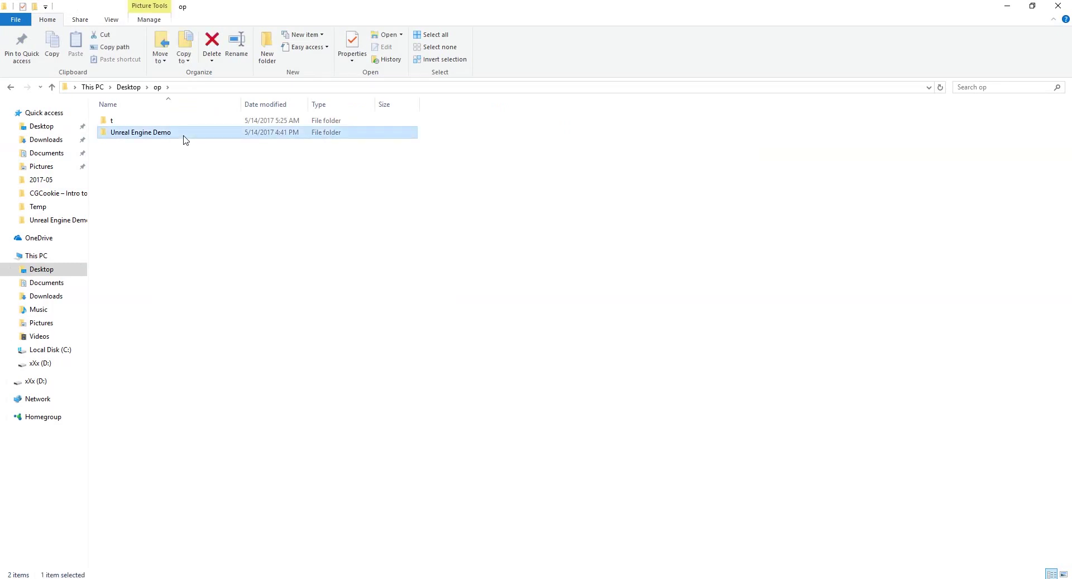
double_click(184, 134)
left_click(195, 199)
double_click(194, 202)
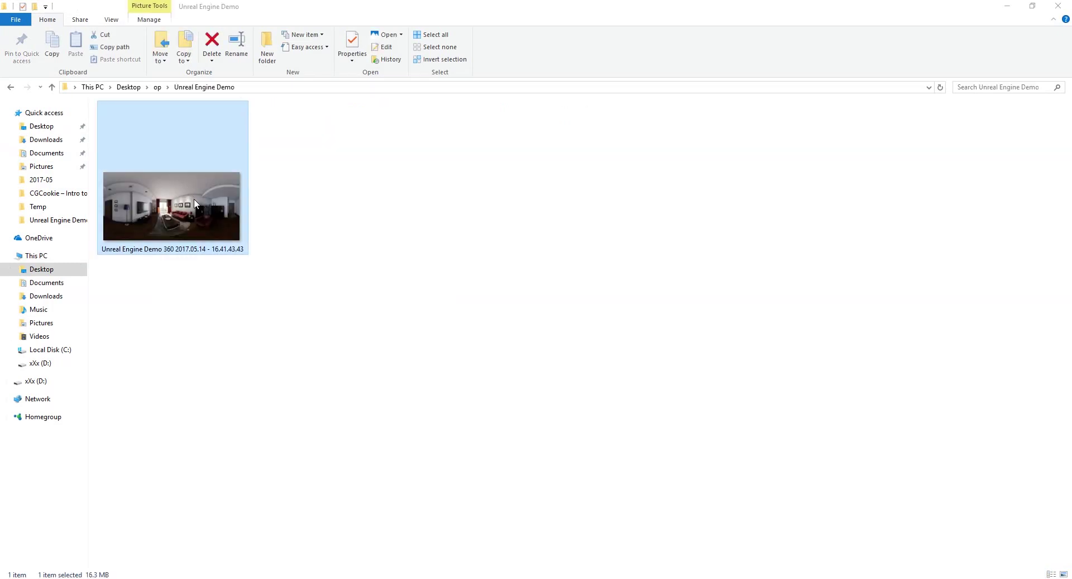